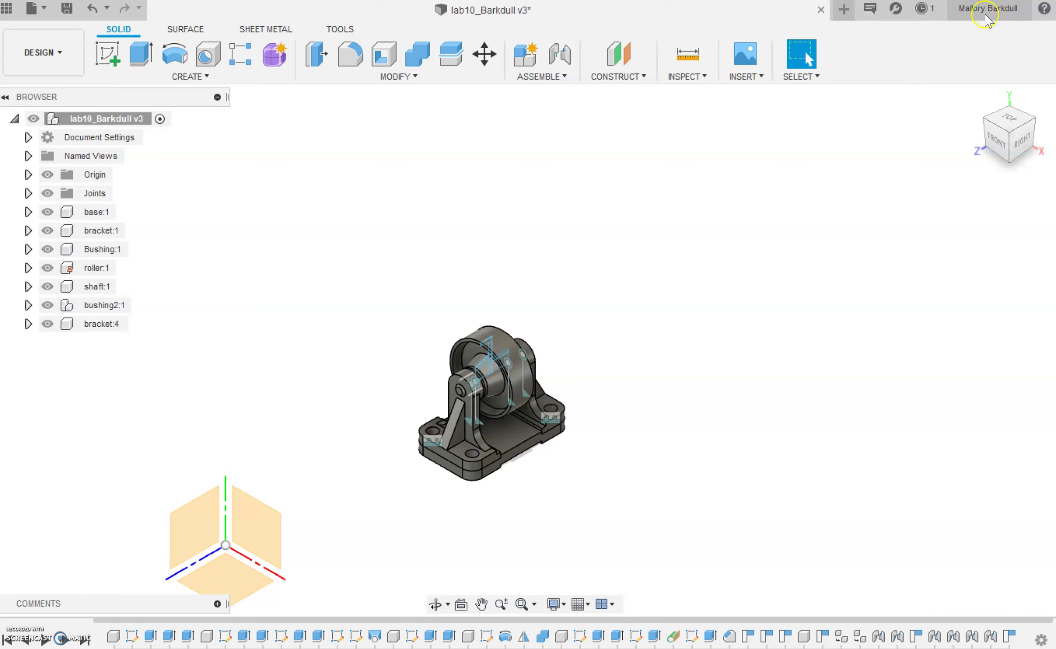
- Set the default preferences for new drawings to the ASME standard with third-angle projection
click(988, 9)
click(986, 48)
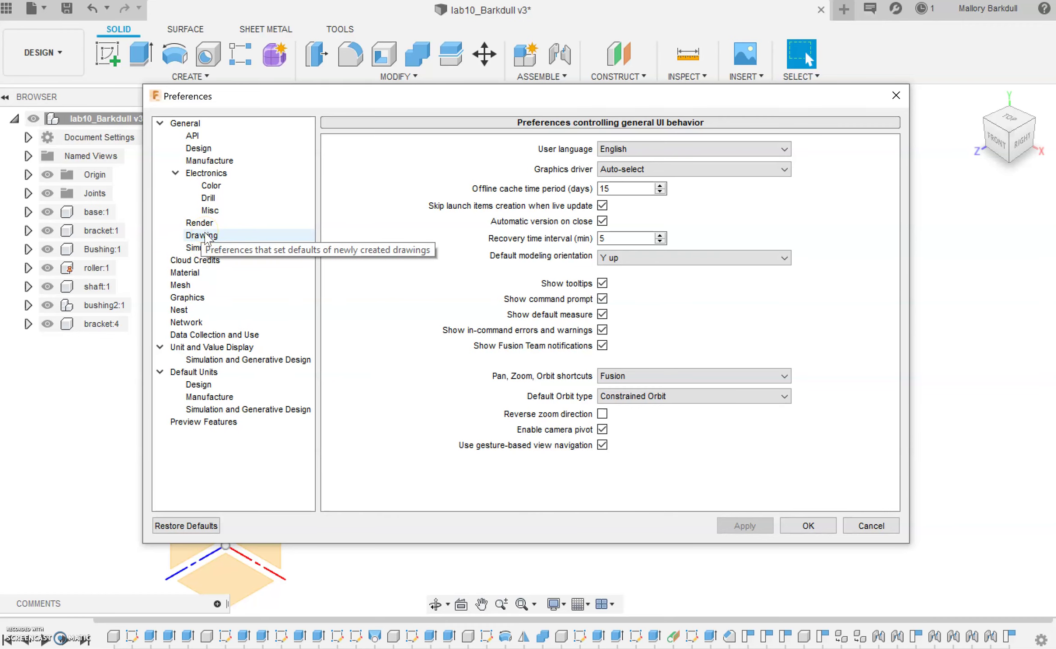
click(206, 236)
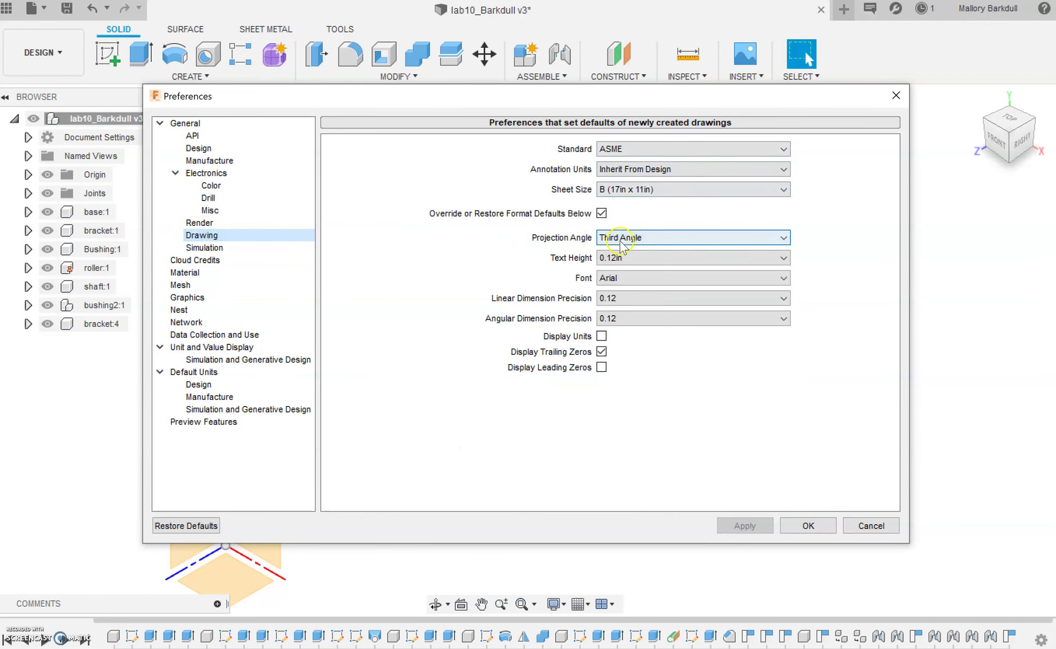
click(634, 244)
click(662, 240)
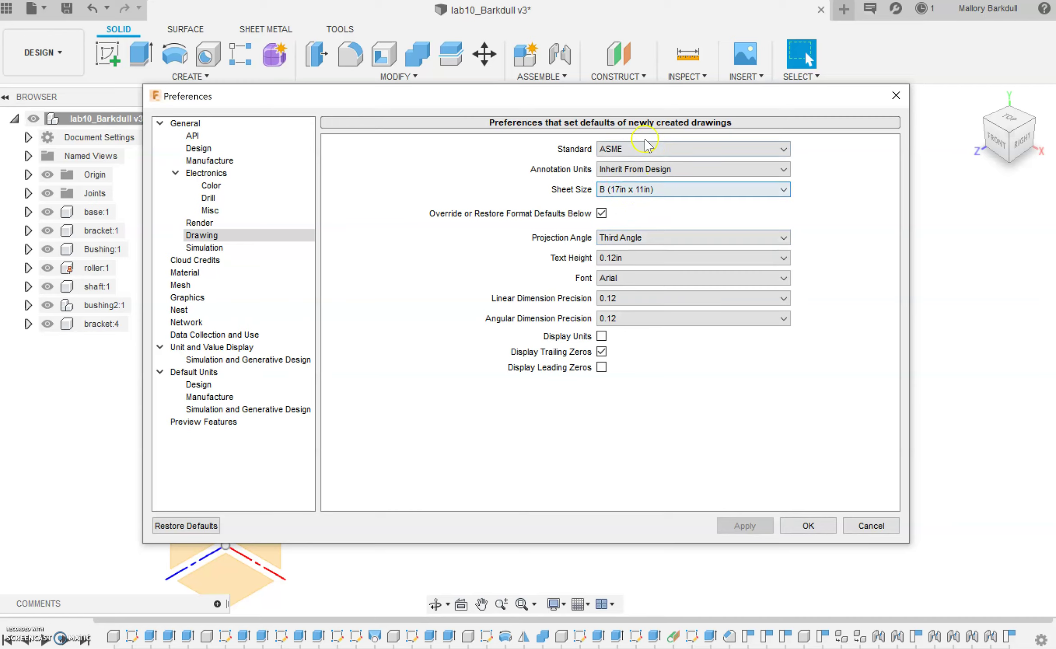
click(644, 147)
click(644, 147)
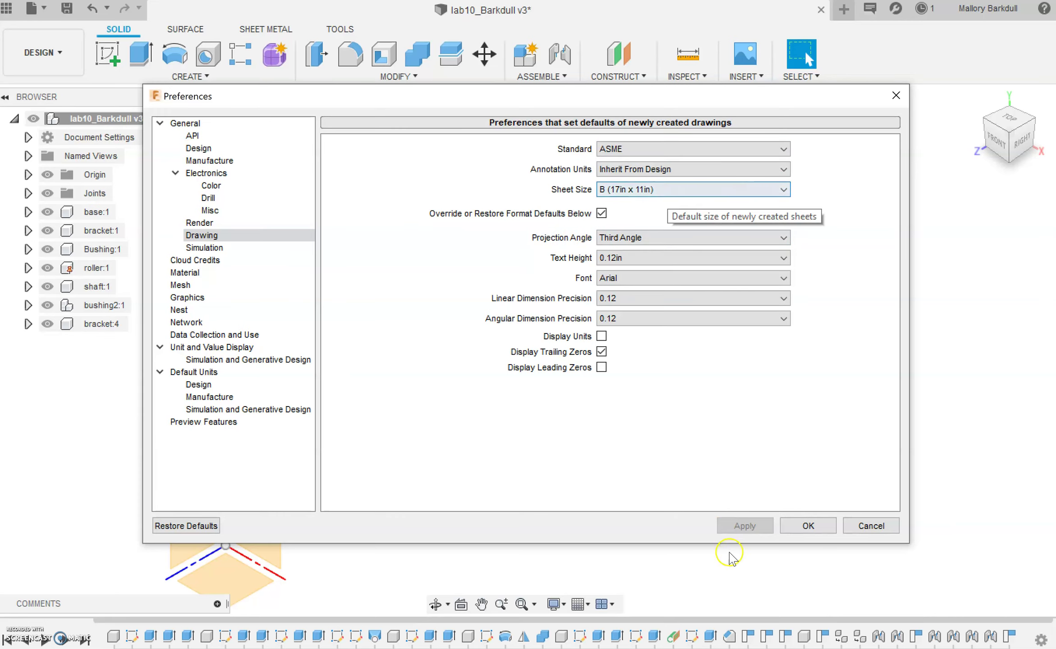
click(808, 527)
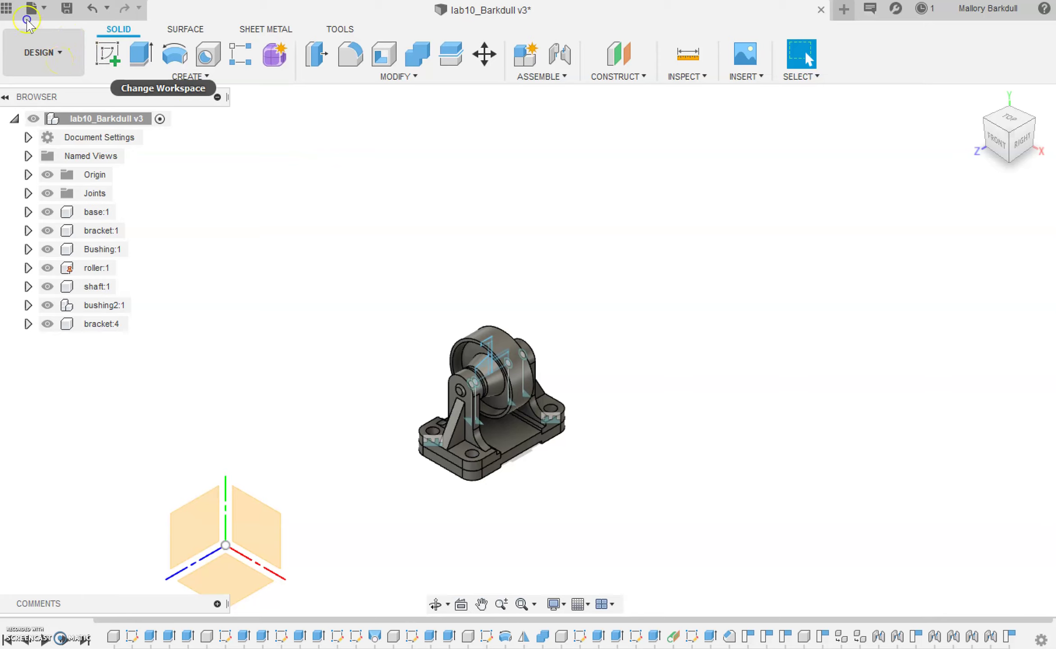
click(59, 58)
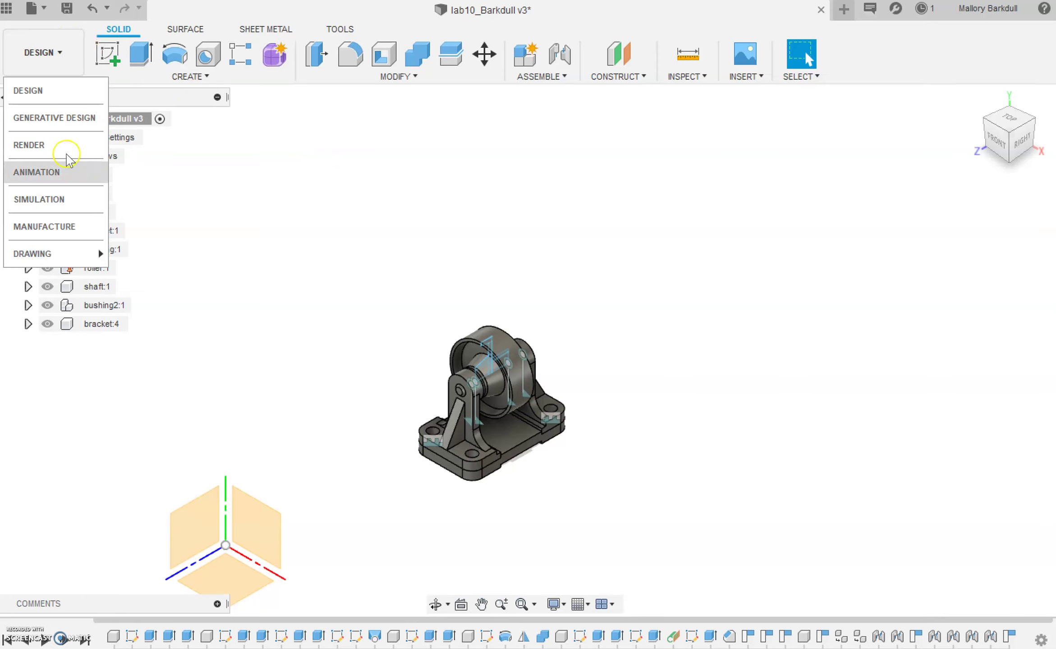
mouse_move(68, 258)
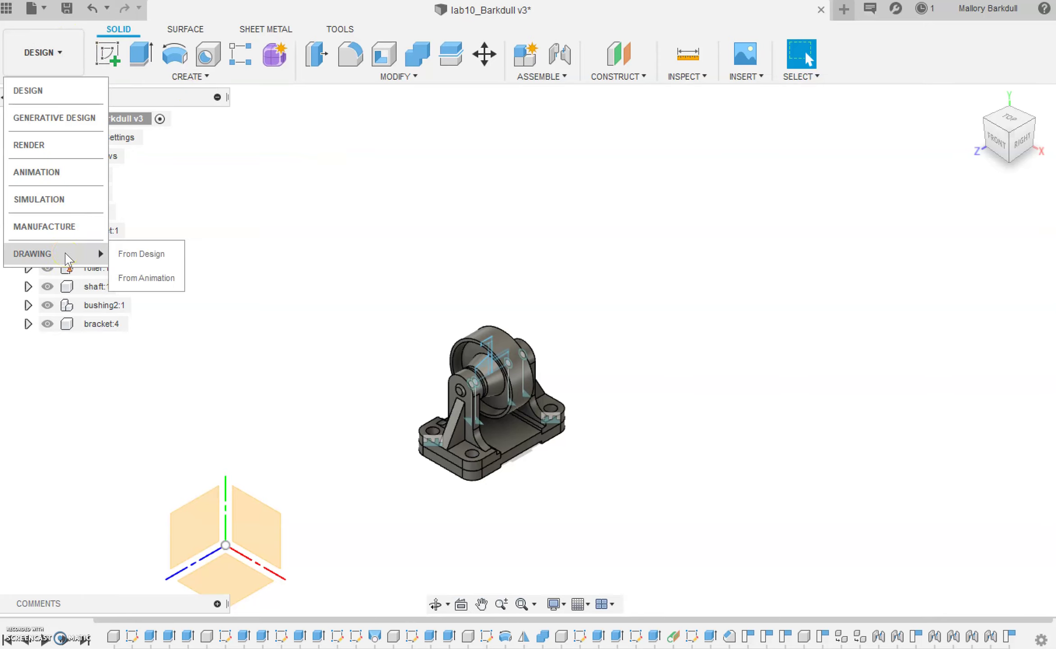
click(141, 256)
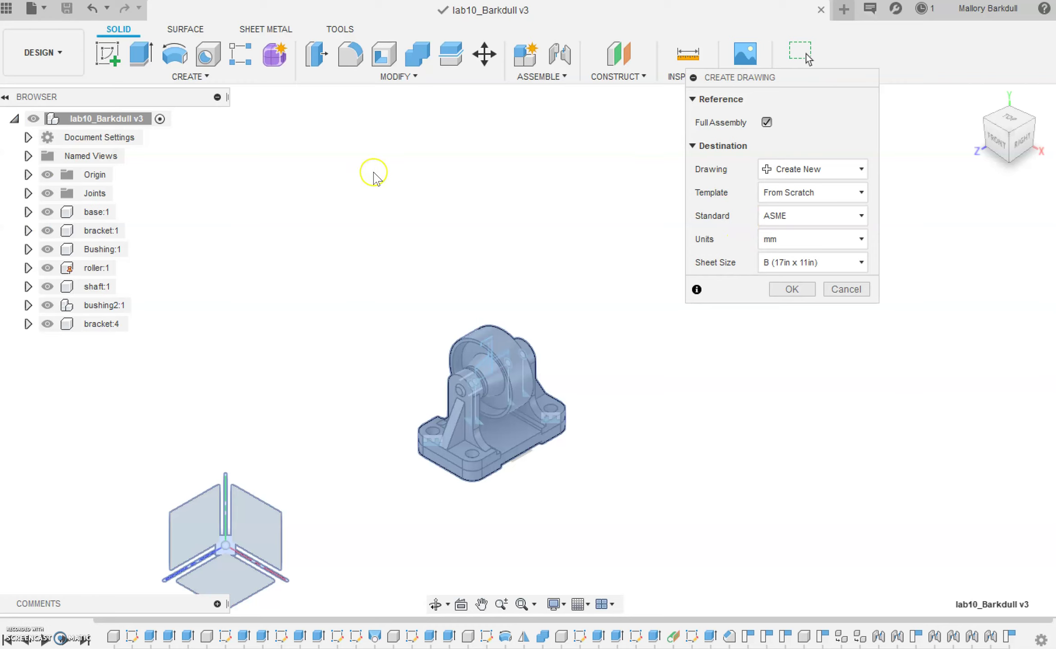
drag(777, 79, 689, 168)
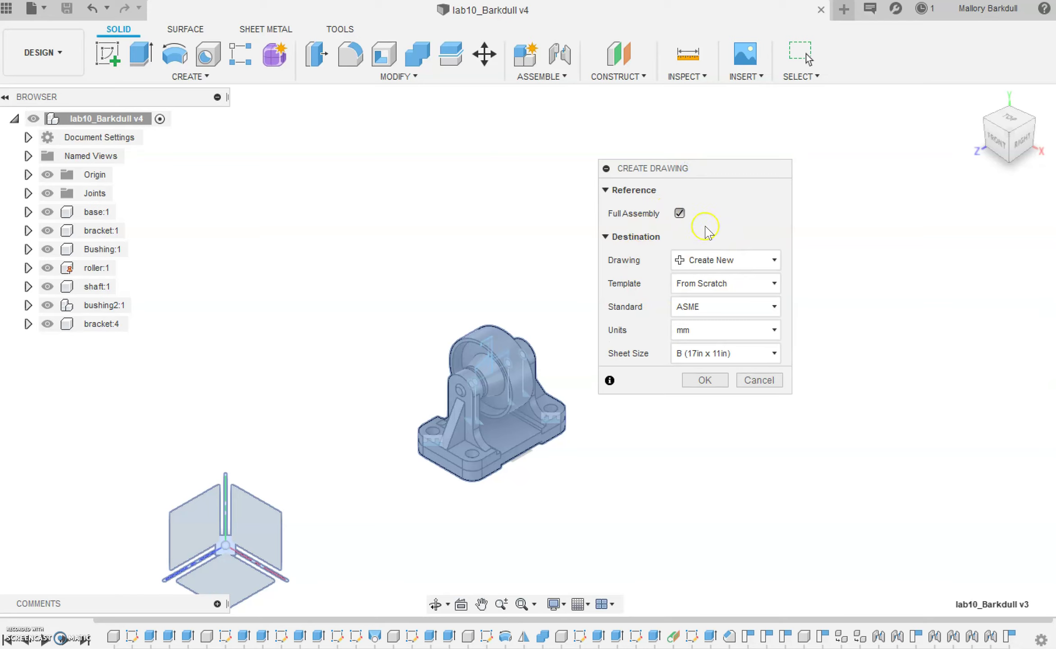
click(680, 213)
click(683, 214)
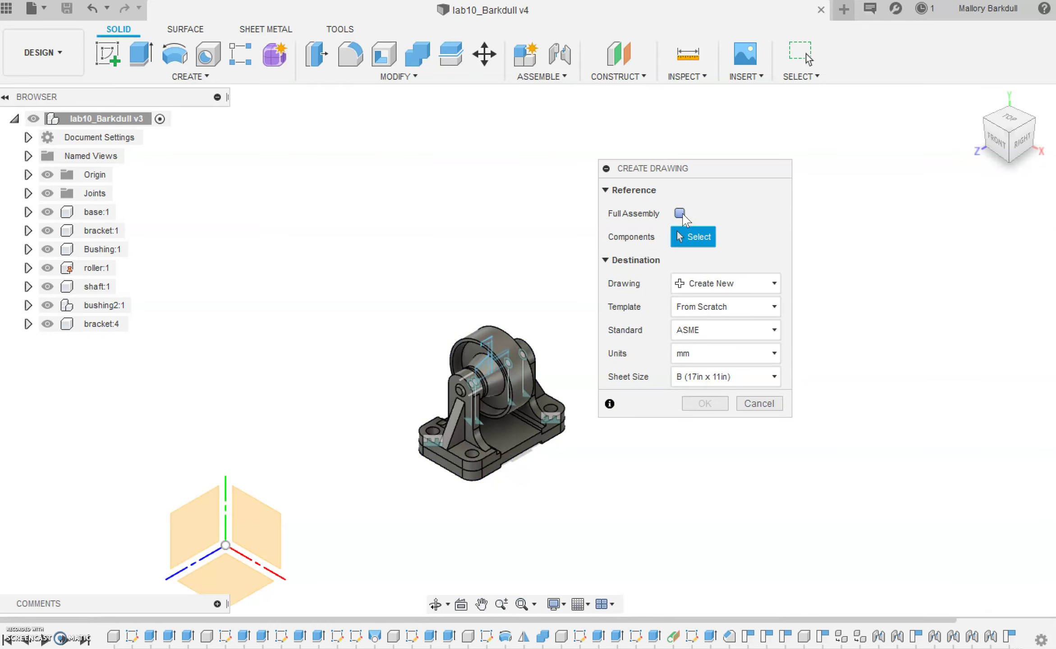
click(782, 403)
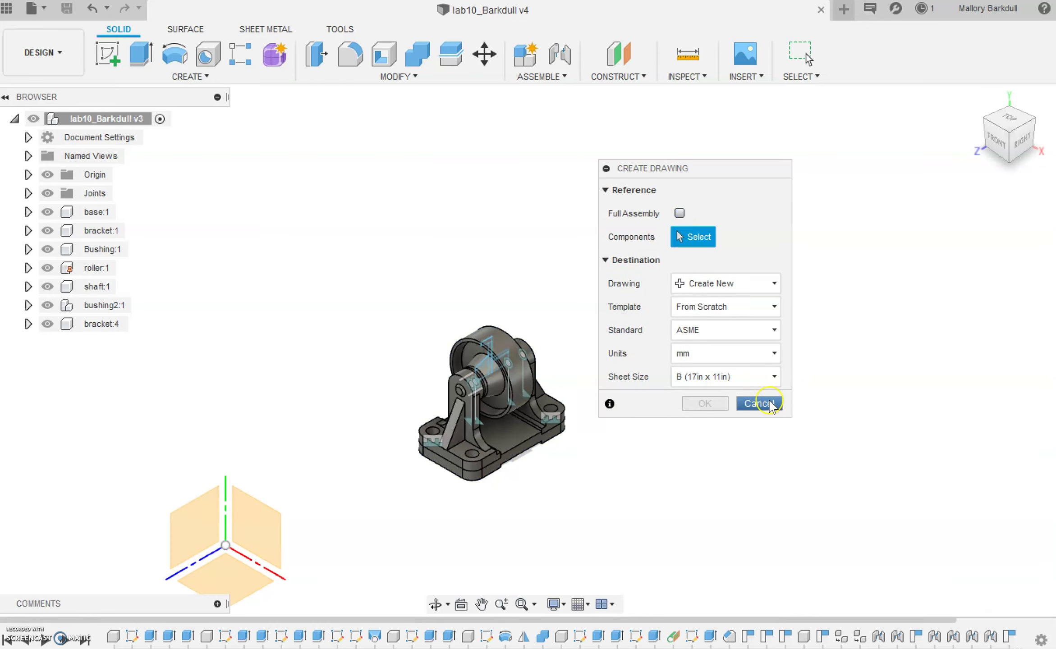
- Swing the base and brackets around the roller's shaft to about 64° in the front view
click(997, 143)
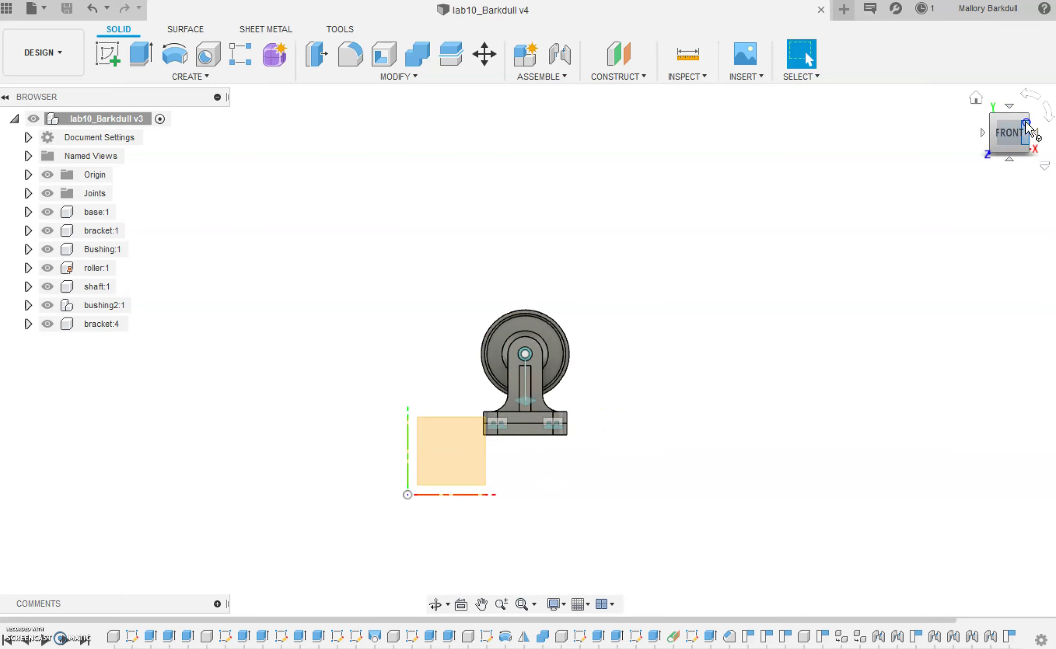
click(1027, 127)
mouse_move(617, 436)
mouse_down()
mouse_move(618, 427)
mouse_move(632, 432)
mouse_move(625, 441)
mouse_up()
click(1005, 142)
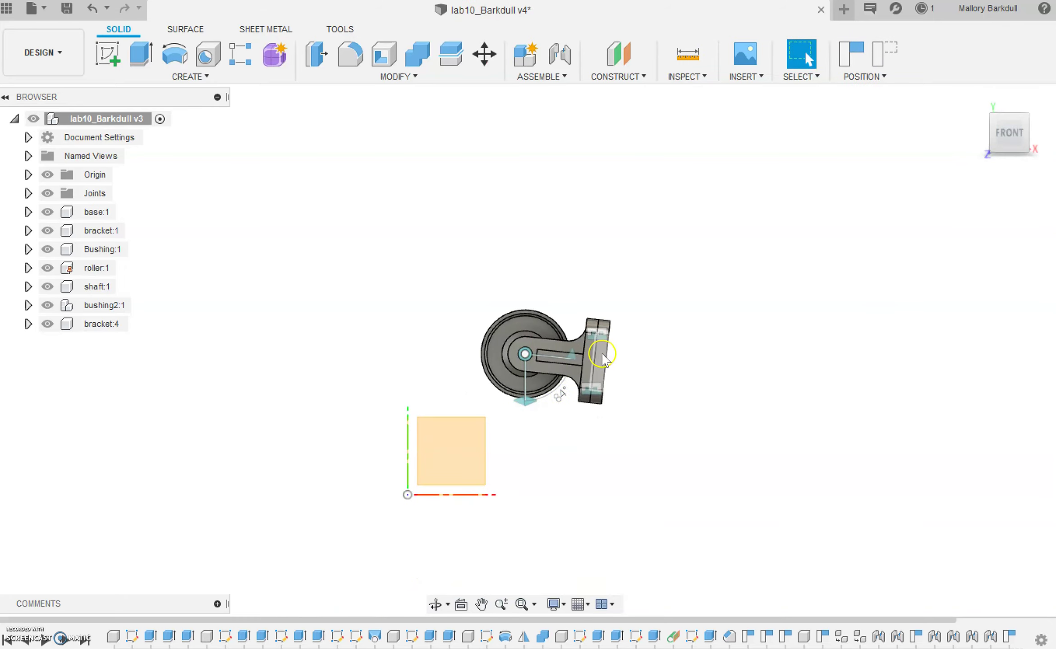
drag(604, 360, 601, 376)
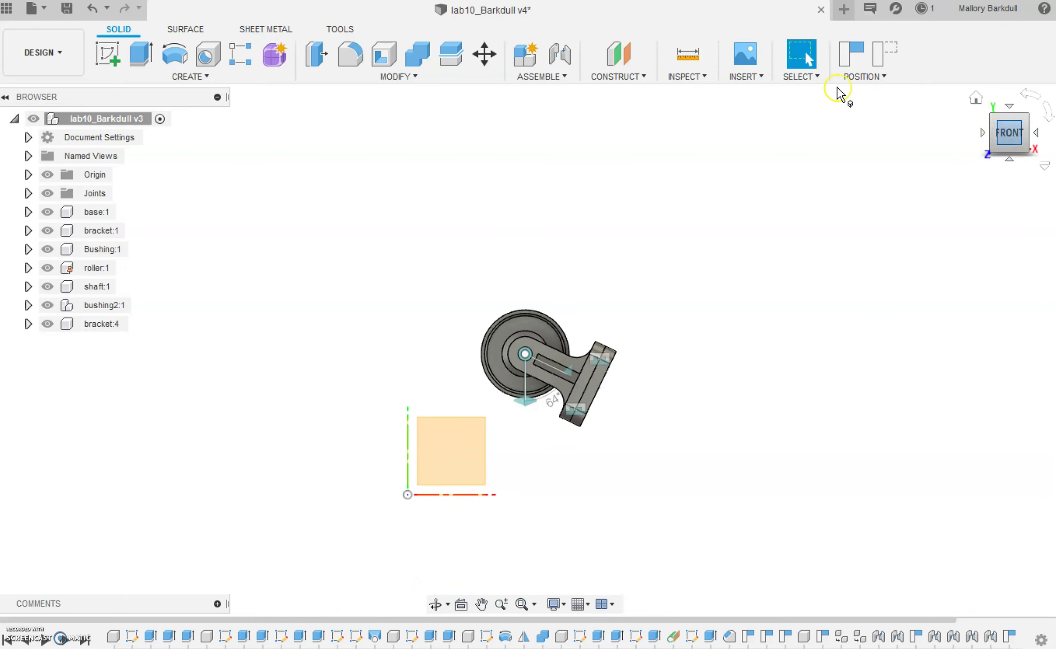
- Align the underside of the base component with the XZ origin plane and check the assembly from the front, right and top
click(438, 75)
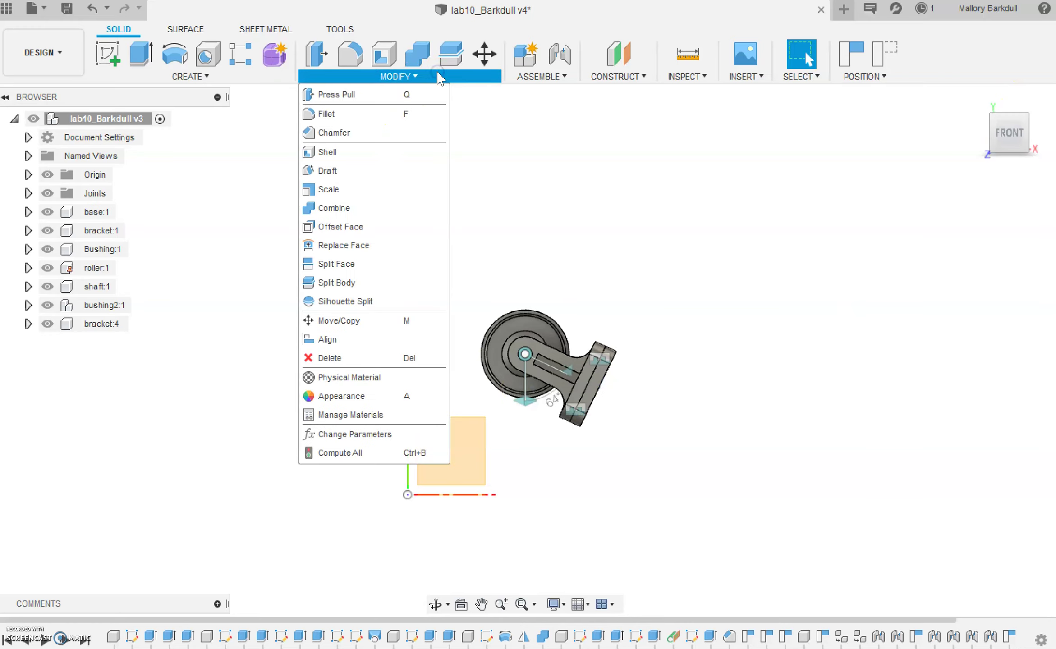
click(348, 339)
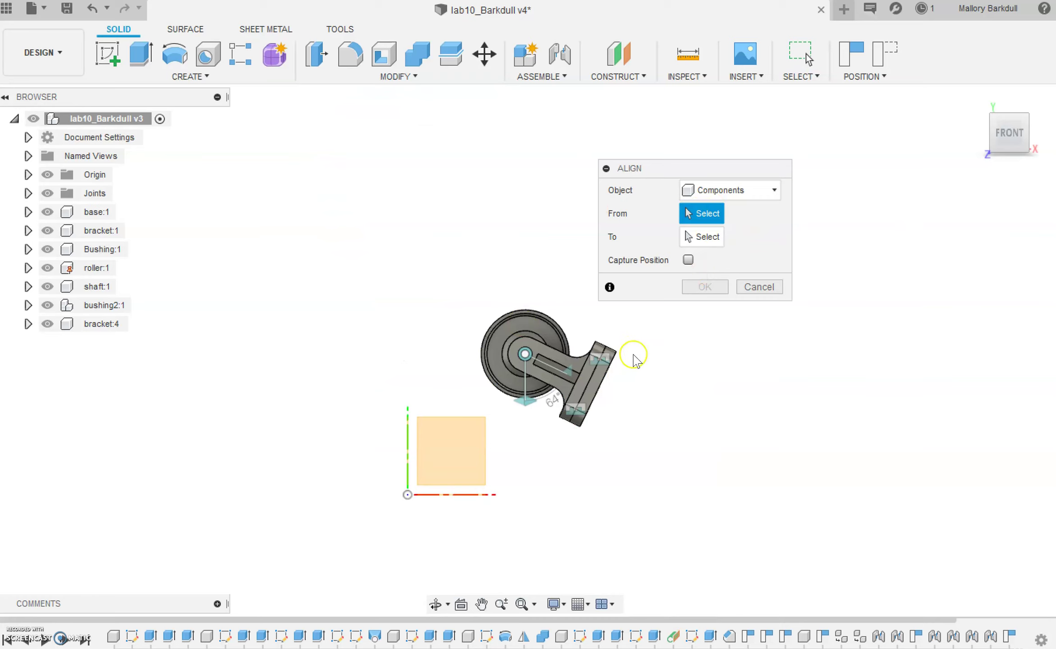
shift+middle_drag(649, 417, 557, 406)
click(557, 405)
shift+middle_drag(353, 441, 323, 457)
click(323, 444)
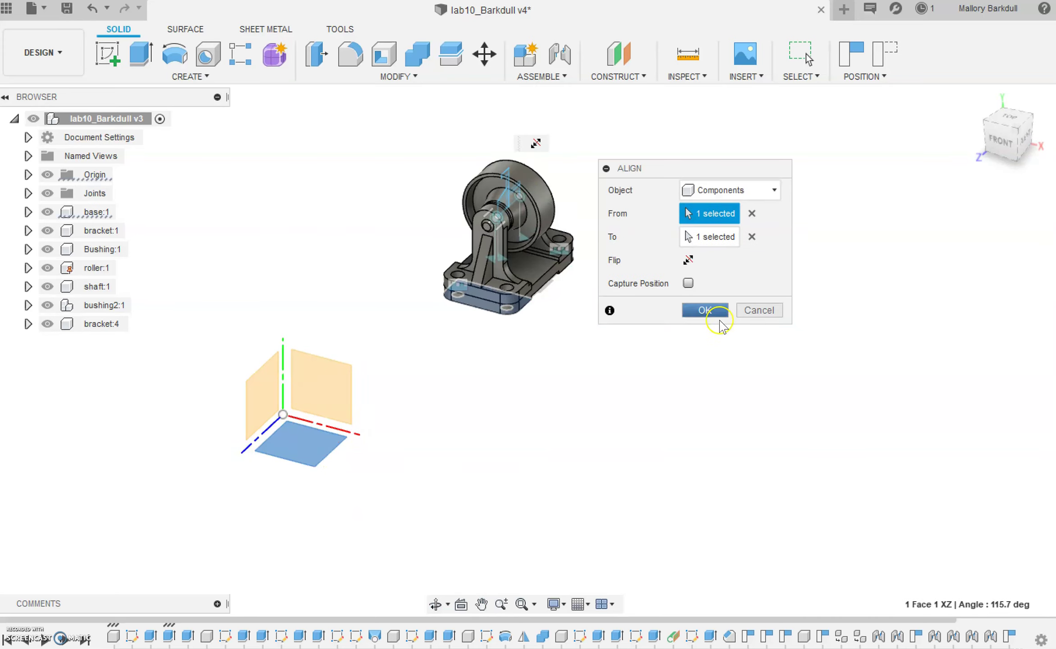
click(714, 311)
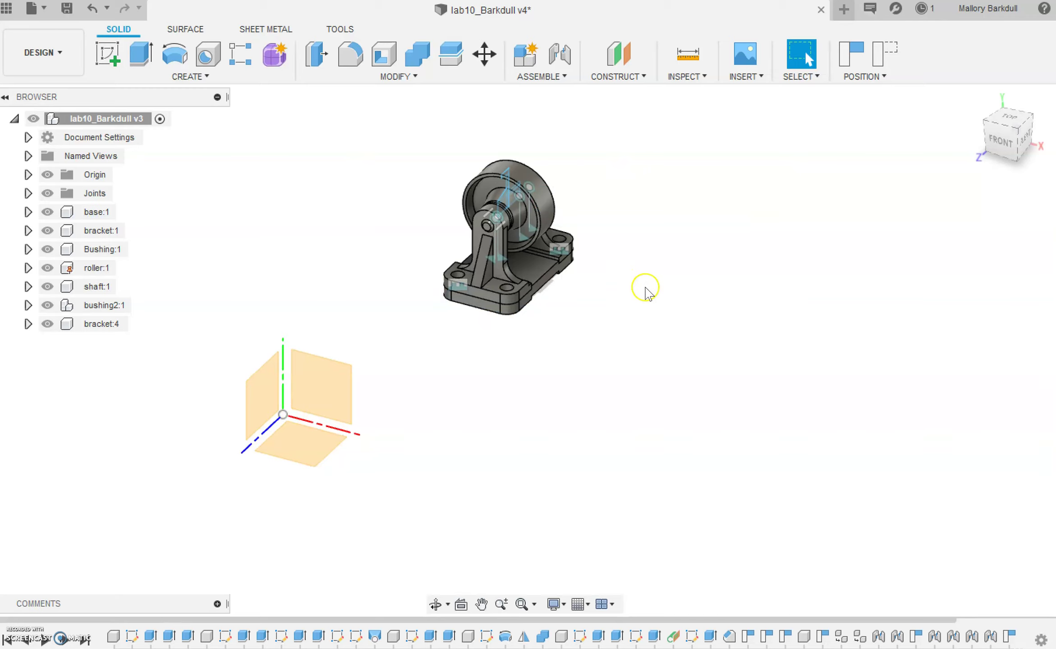
click(1004, 145)
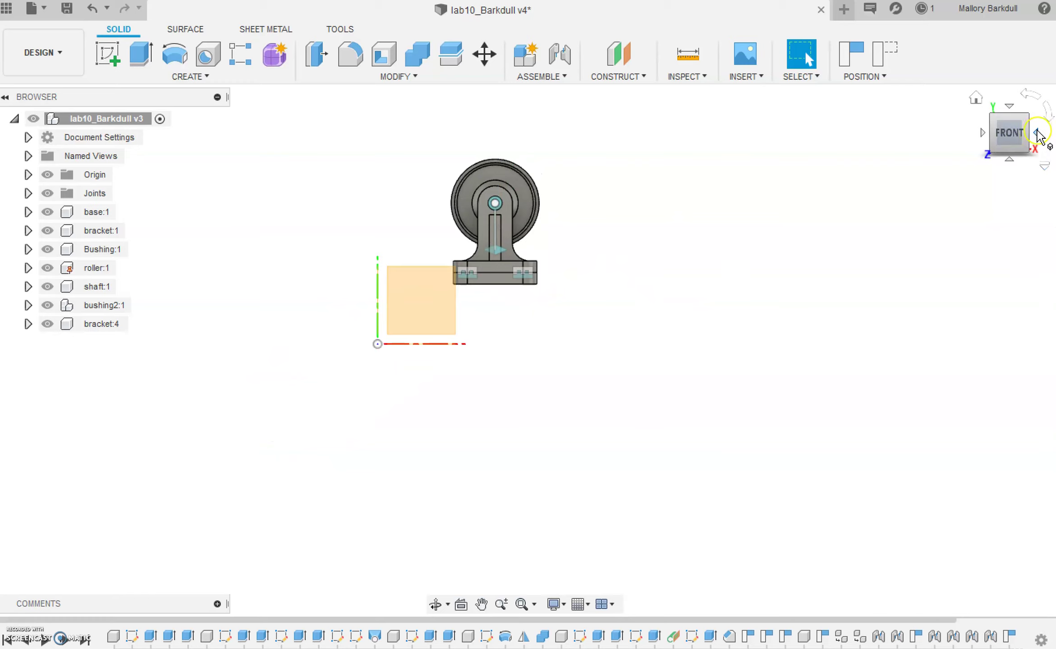
click(1037, 132)
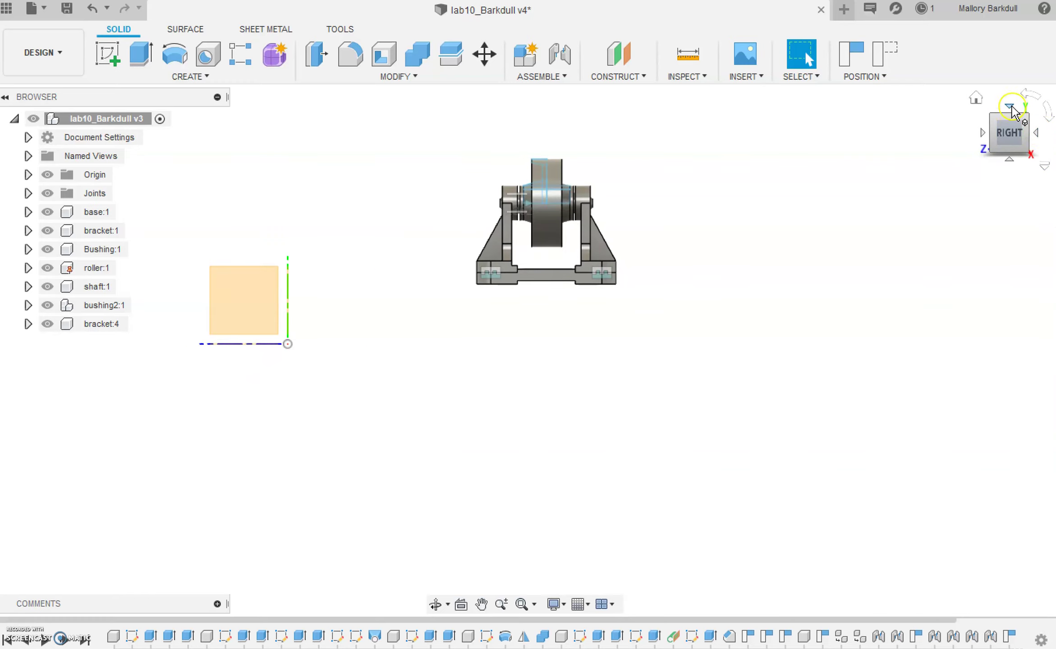
click(1010, 108)
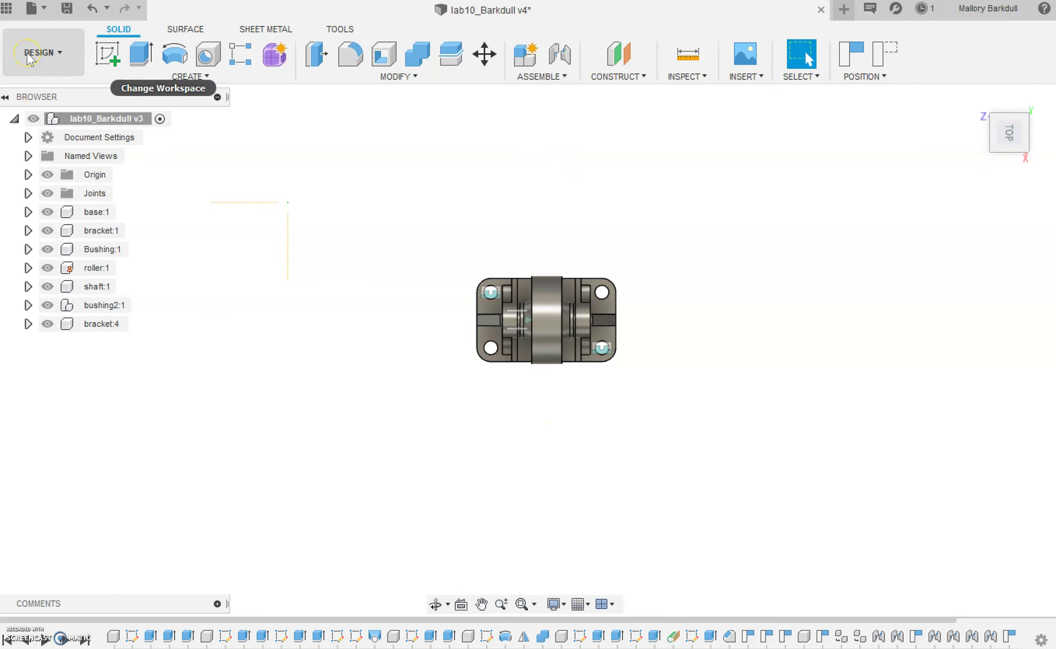
- Create a new drawing from the design with only the bracket:4 component, from scratch, ASME, in mm on a B (17in x 11in) sheet
click(28, 53)
mouse_move(81, 254)
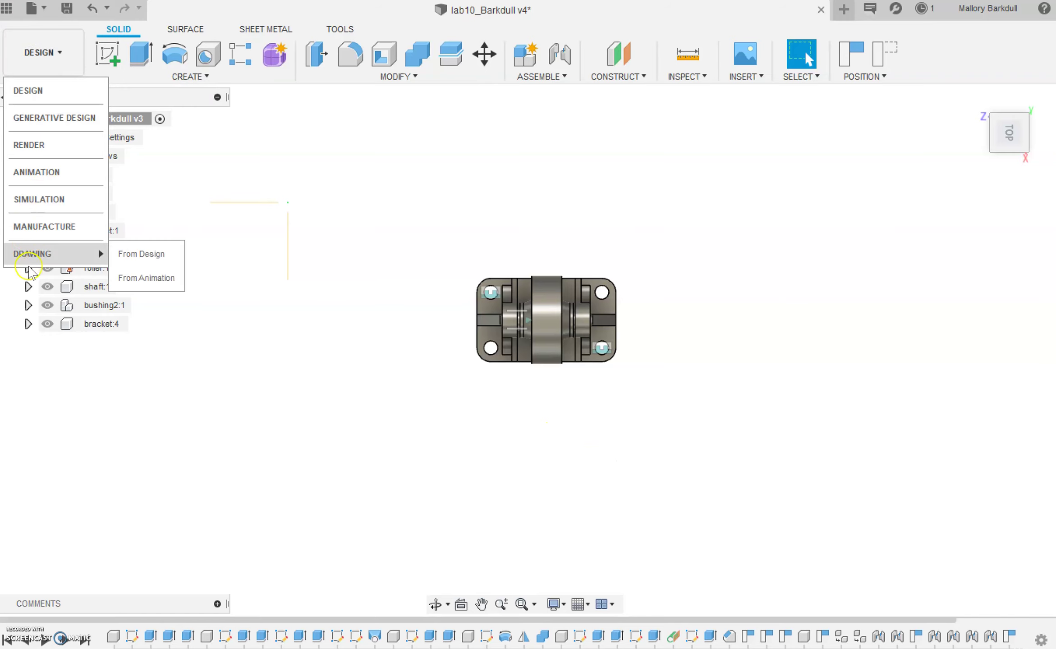
click(135, 254)
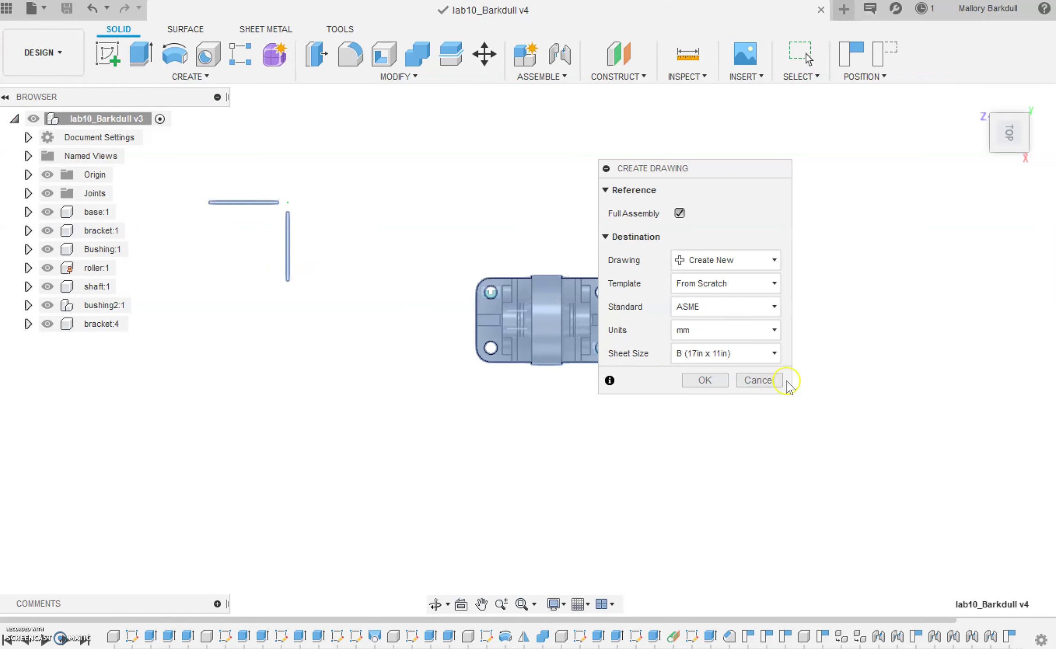
click(680, 214)
shift+middle_drag(801, 448, 865, 371)
middle_drag(778, 501, 690, 459)
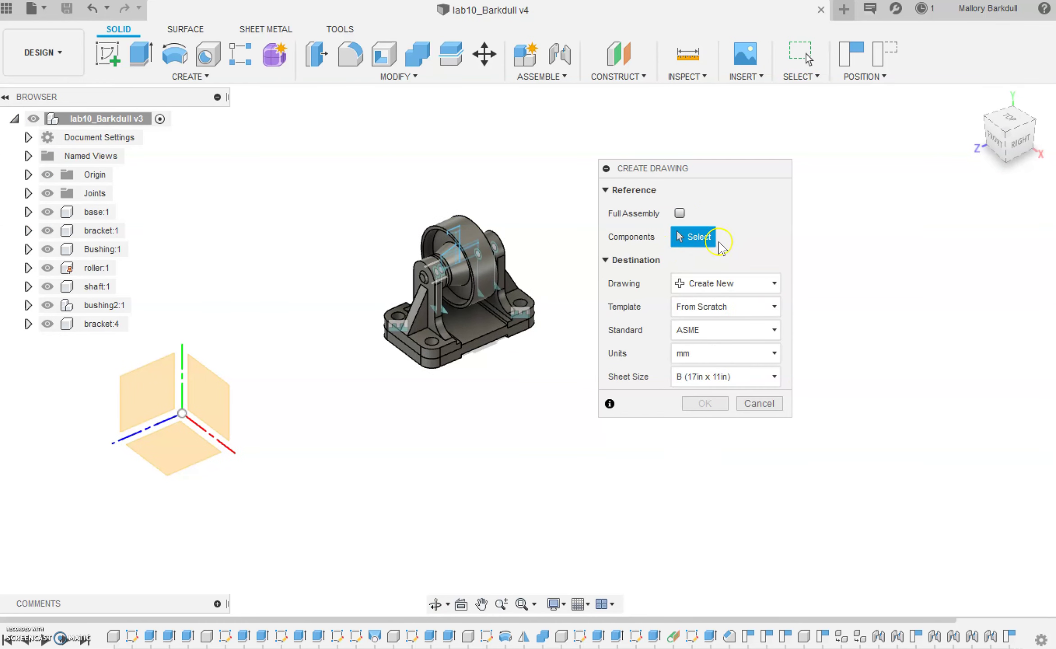
click(435, 341)
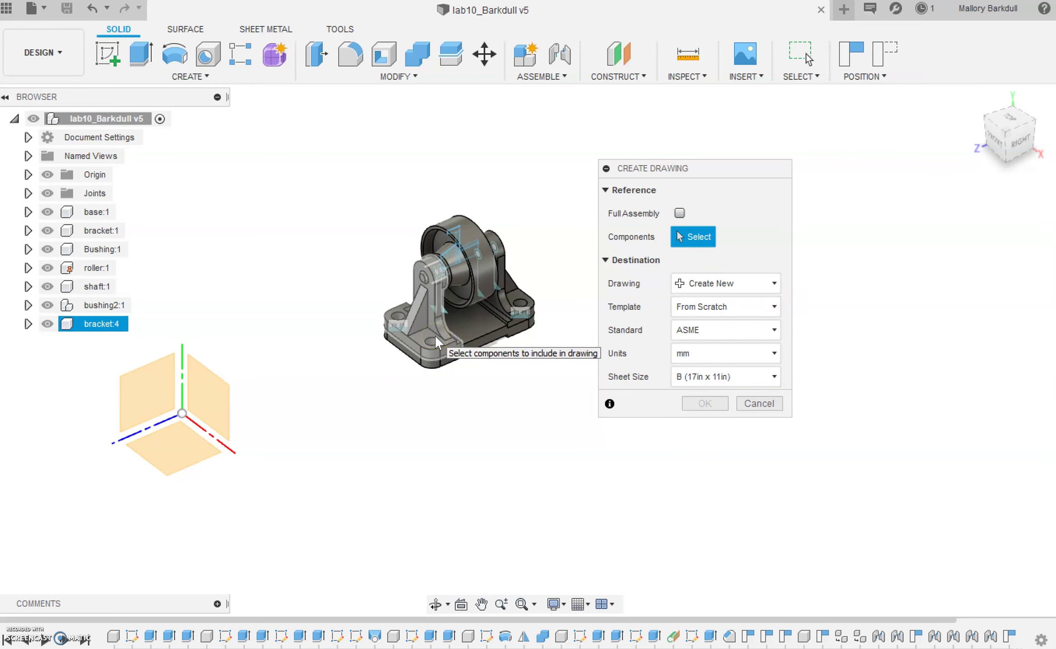
click(436, 339)
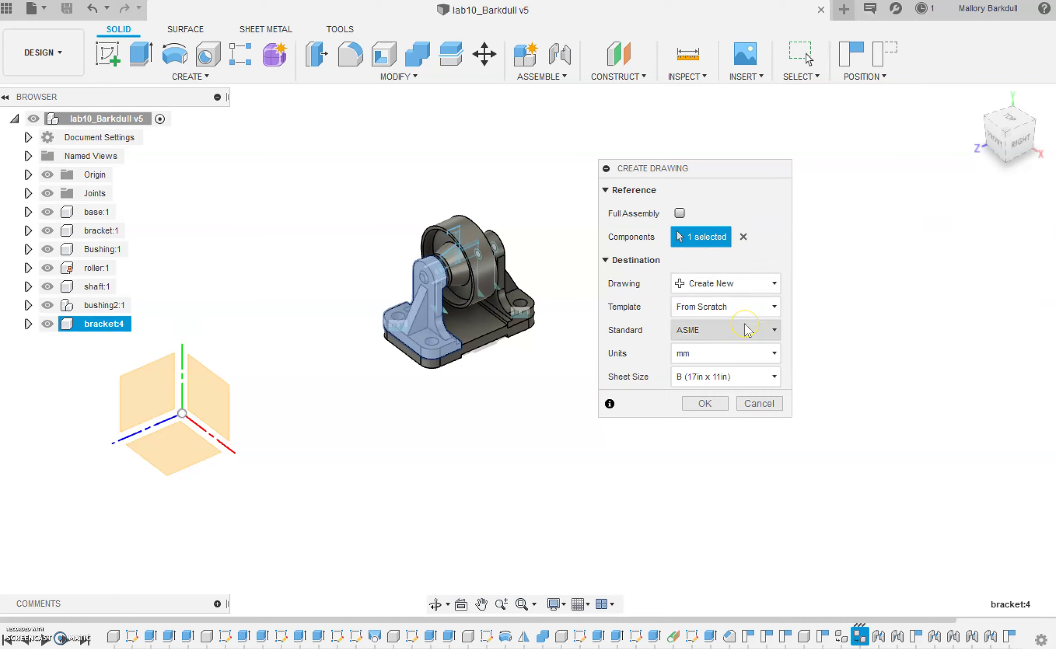
click(749, 357)
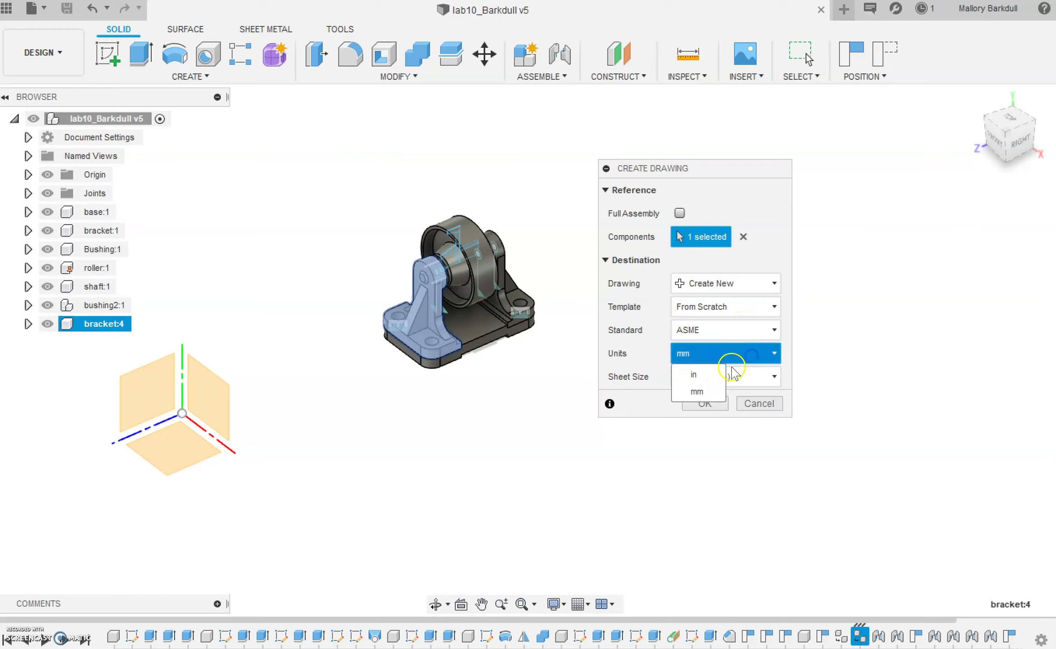
click(731, 356)
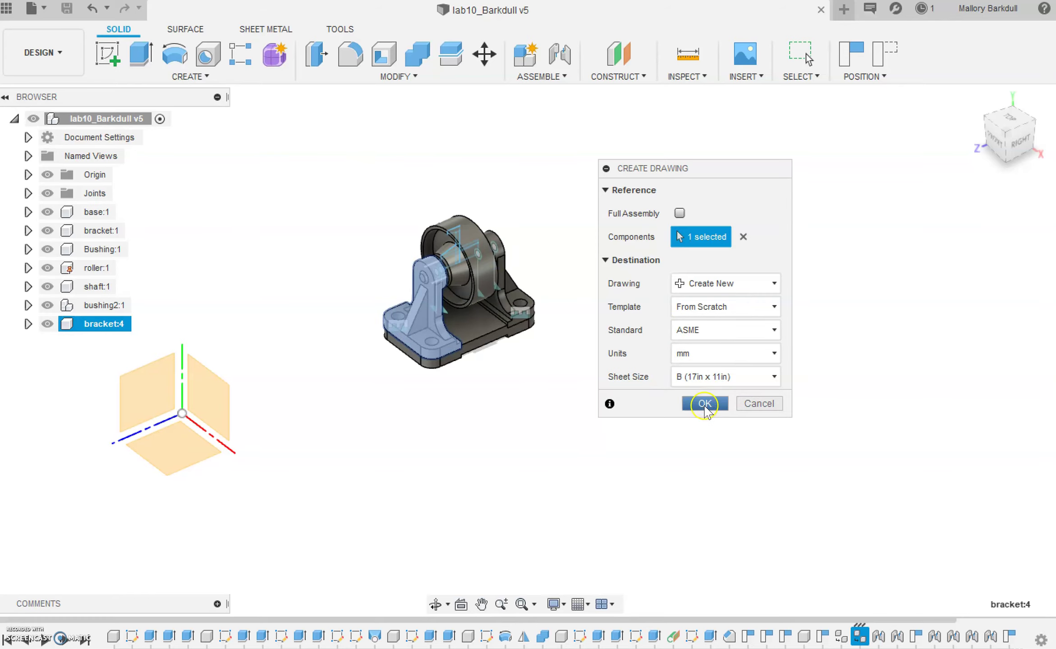
click(705, 403)
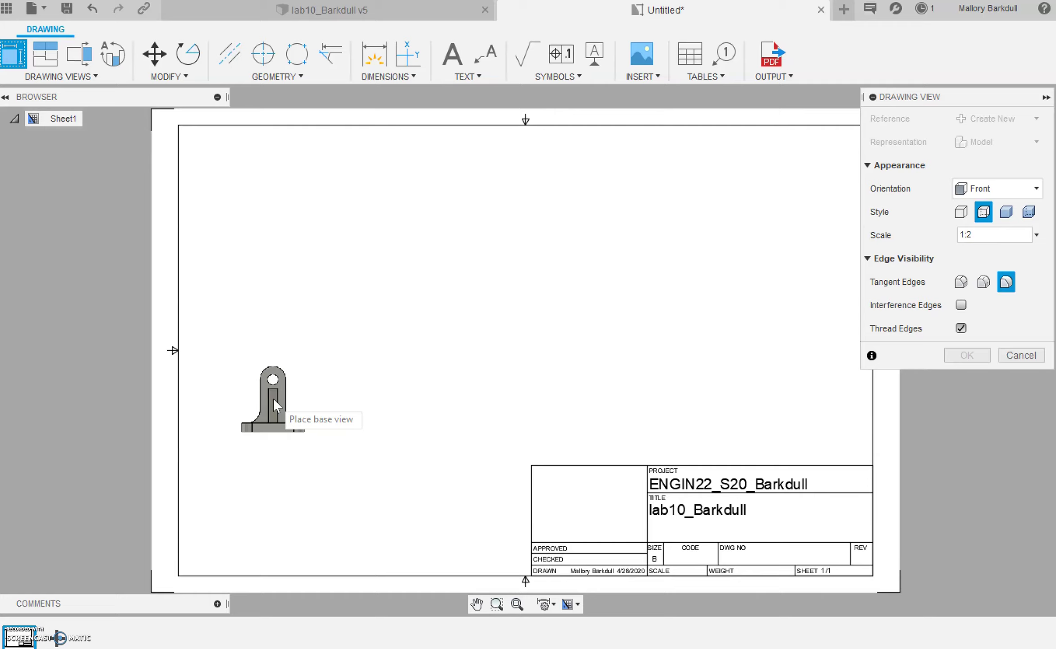
- Place a front base view of the bracket at 1:1 scale in the lower-left area of the sheet
click(992, 191)
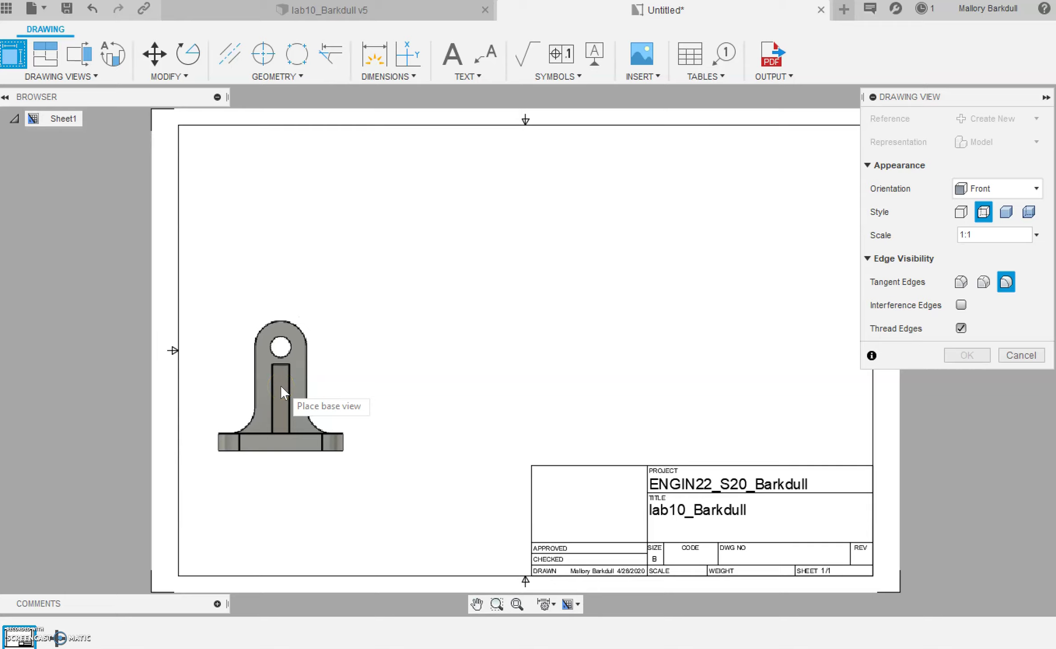
click(281, 392)
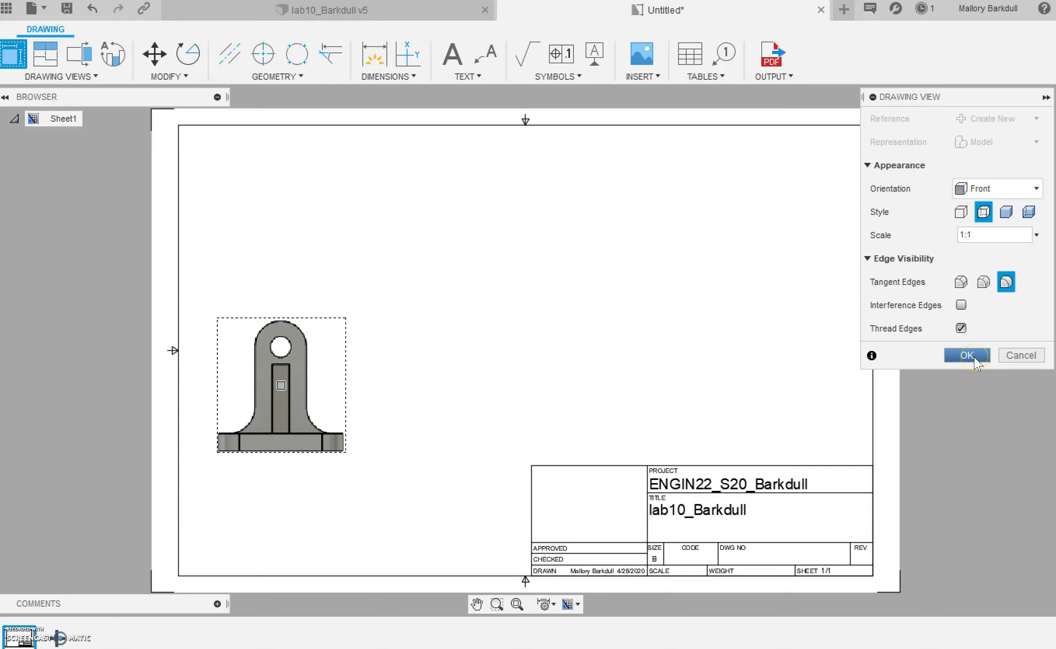
click(968, 356)
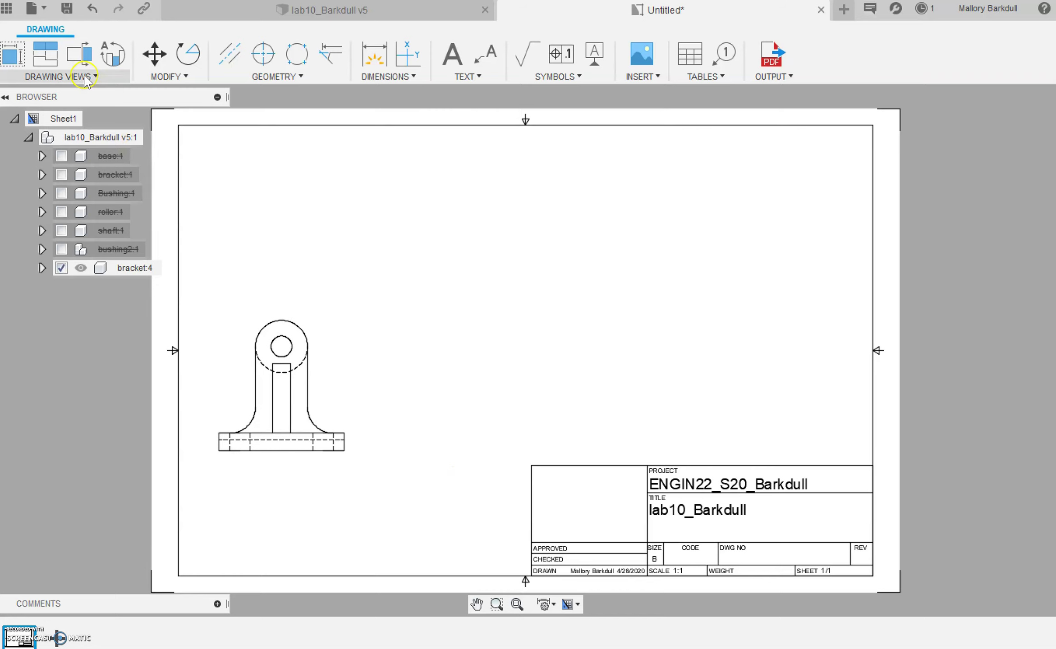
- Project a top view and a right side view from the bracket's front view
click(85, 75)
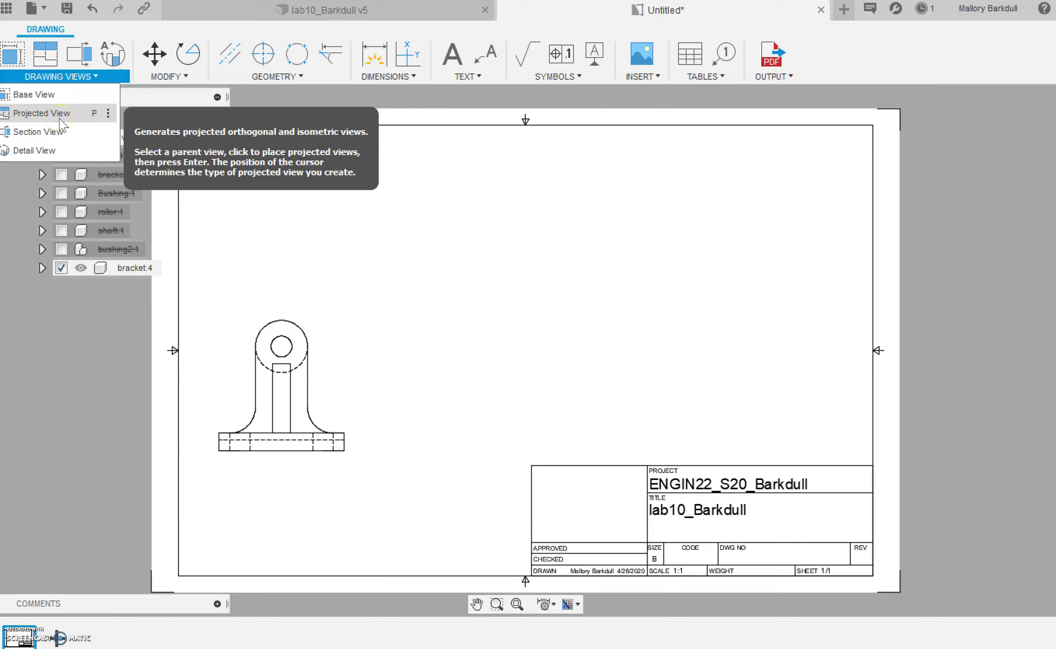
click(43, 114)
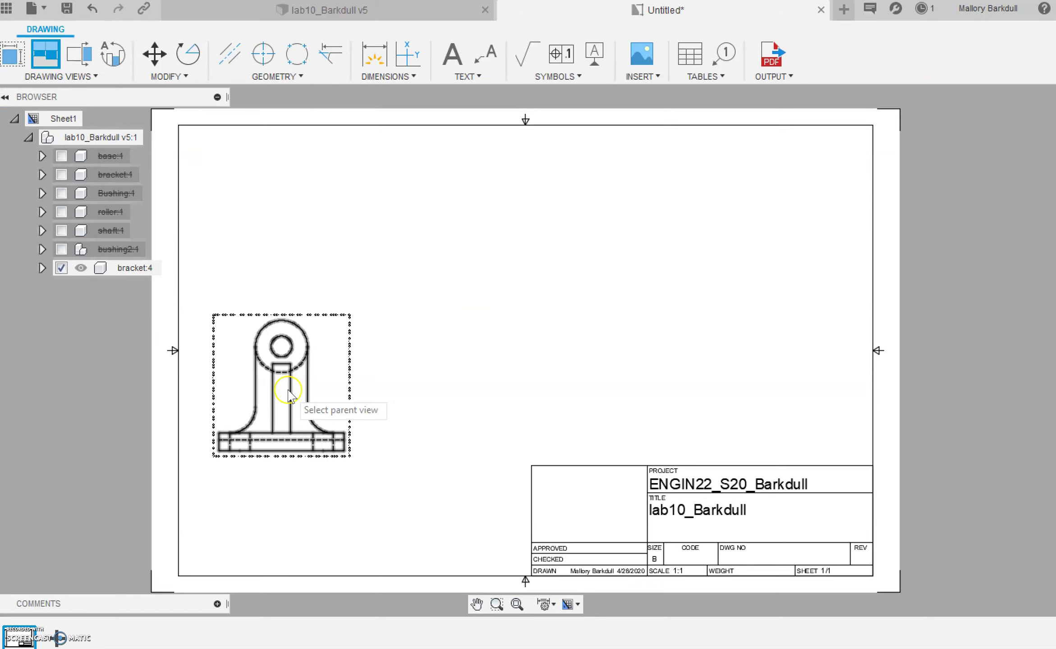
click(288, 394)
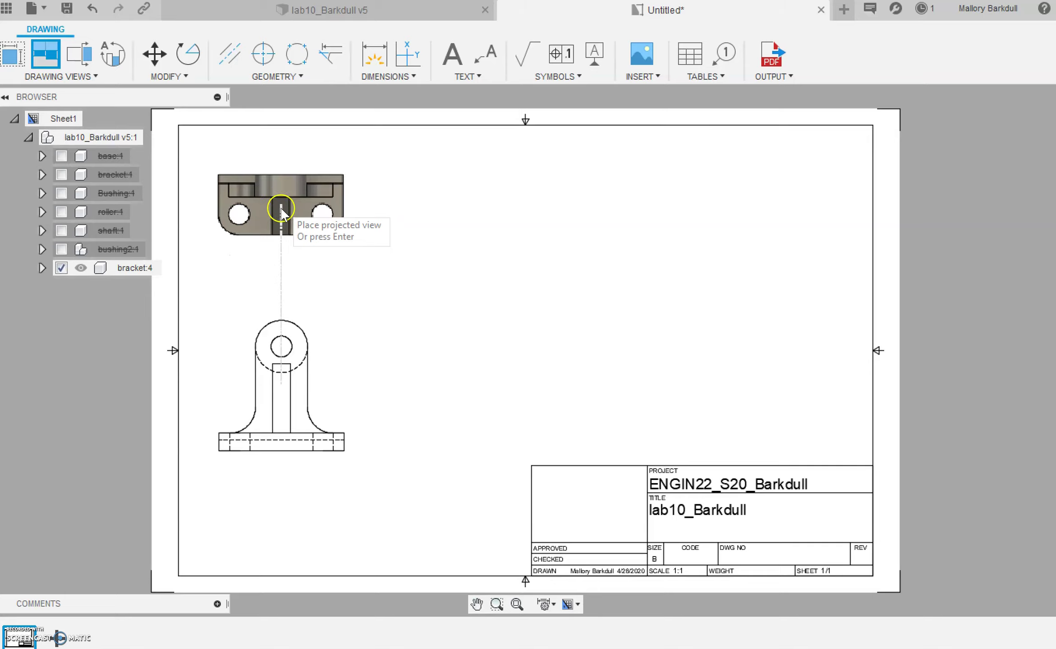
click(285, 206)
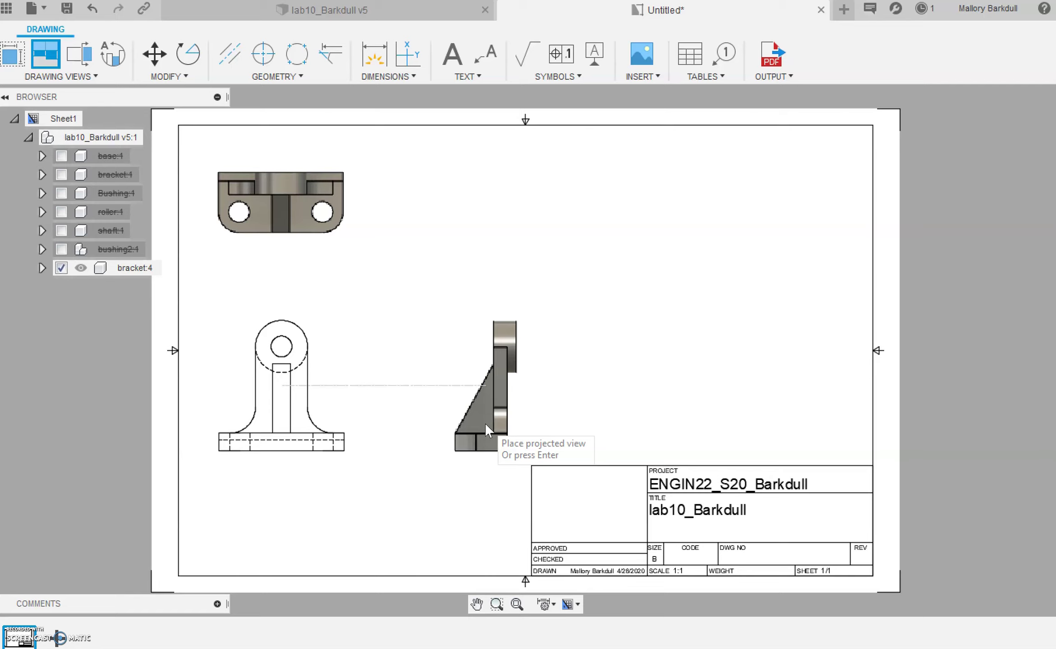
key(Return)
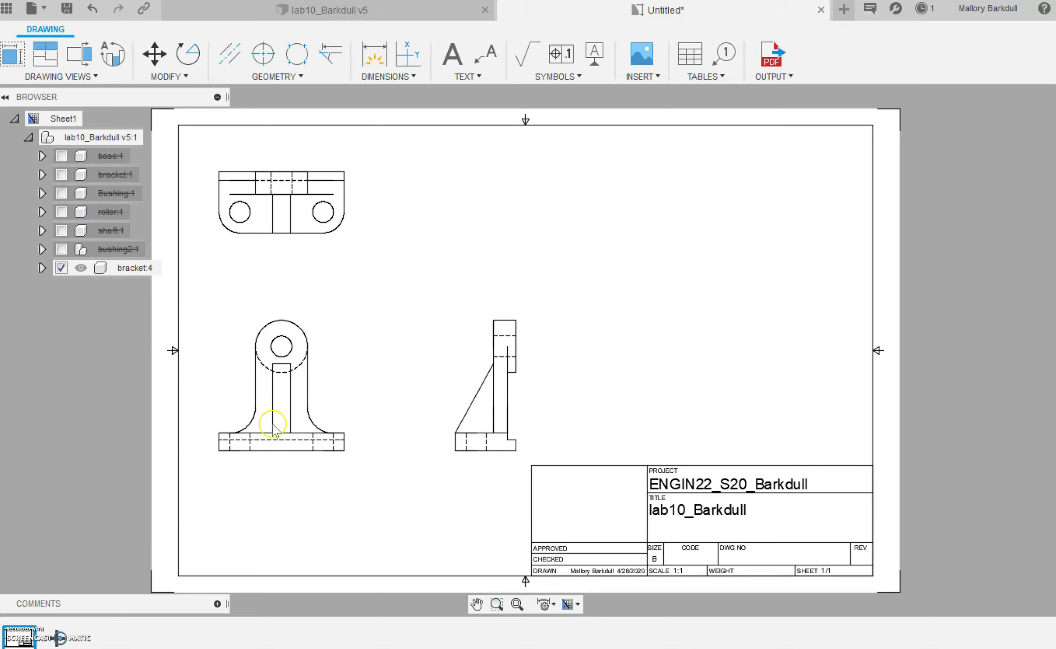
- Start another base view that references the existing lab10 v5:1 model, so that only the bracket is shown
click(45, 77)
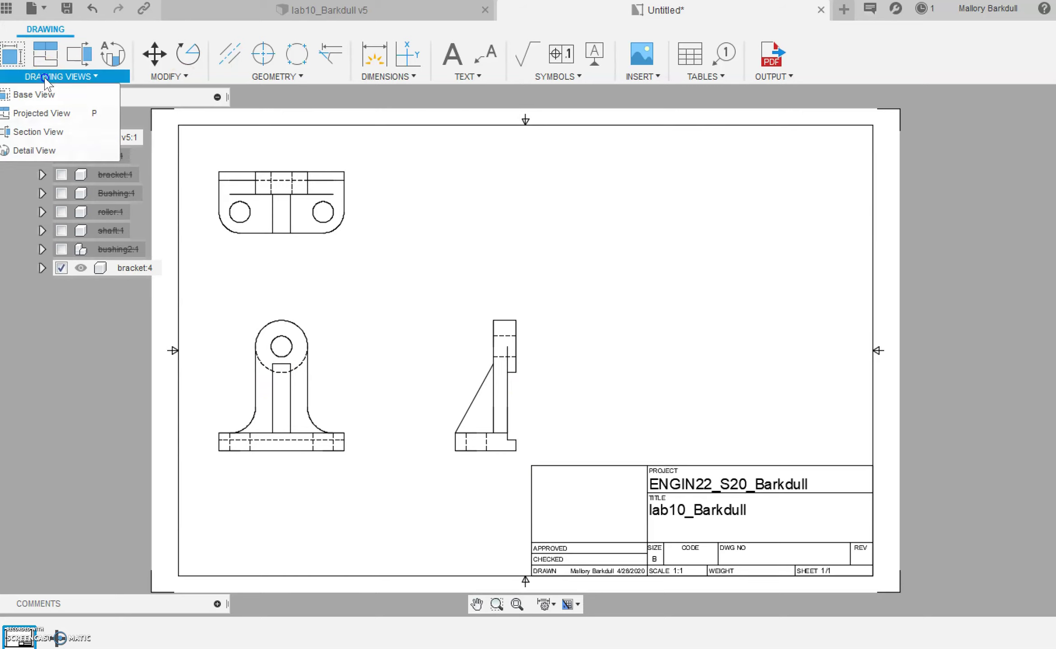
click(49, 95)
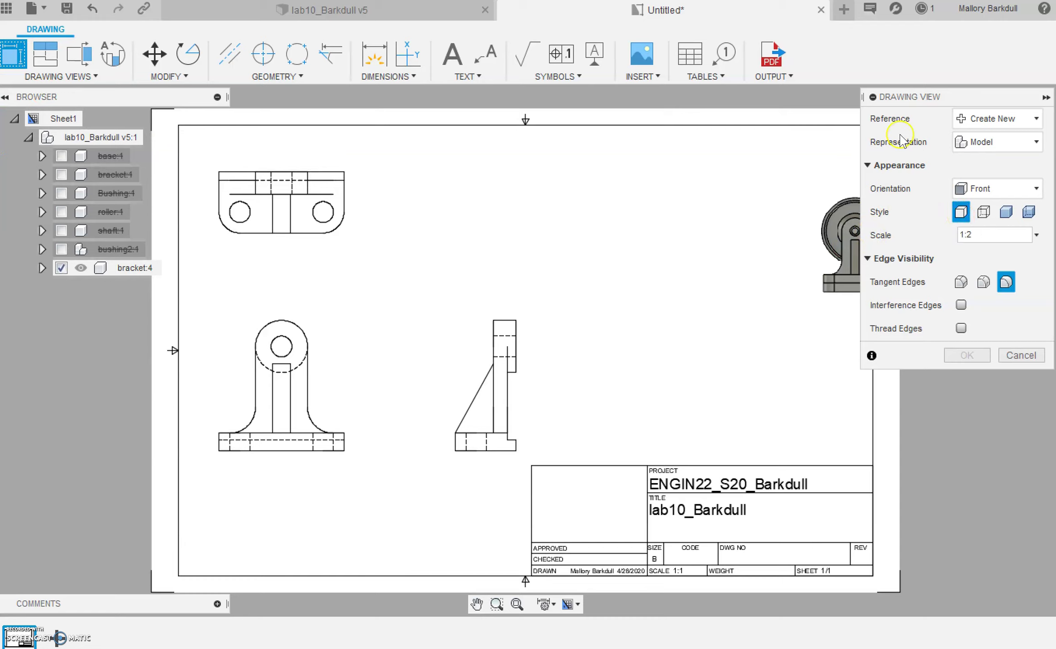
click(997, 142)
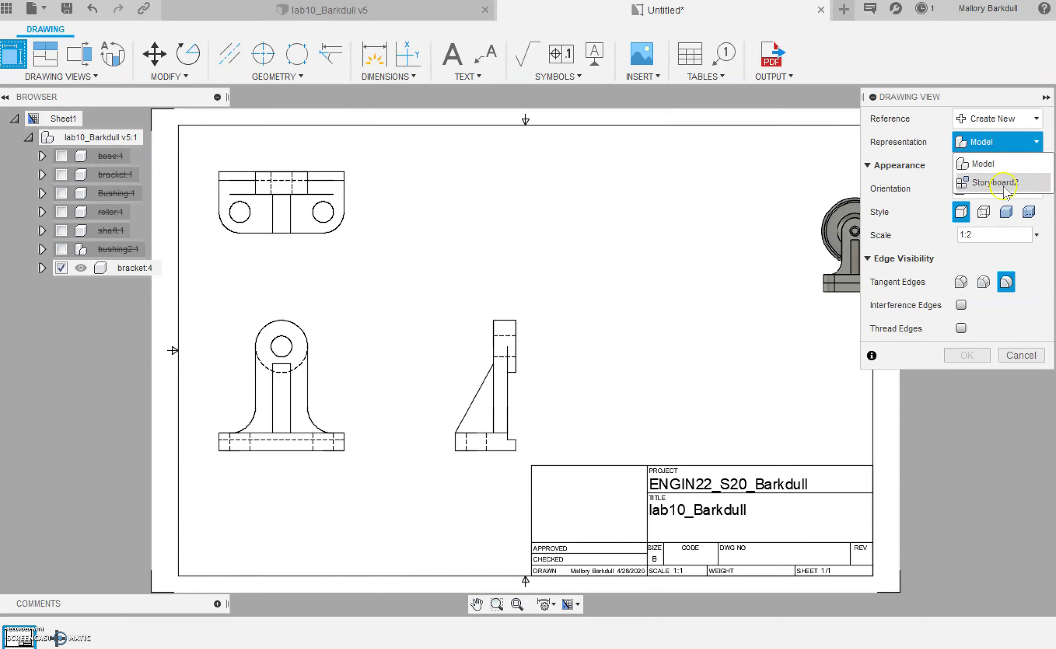
click(996, 182)
click(1020, 142)
click(1017, 120)
click(1012, 157)
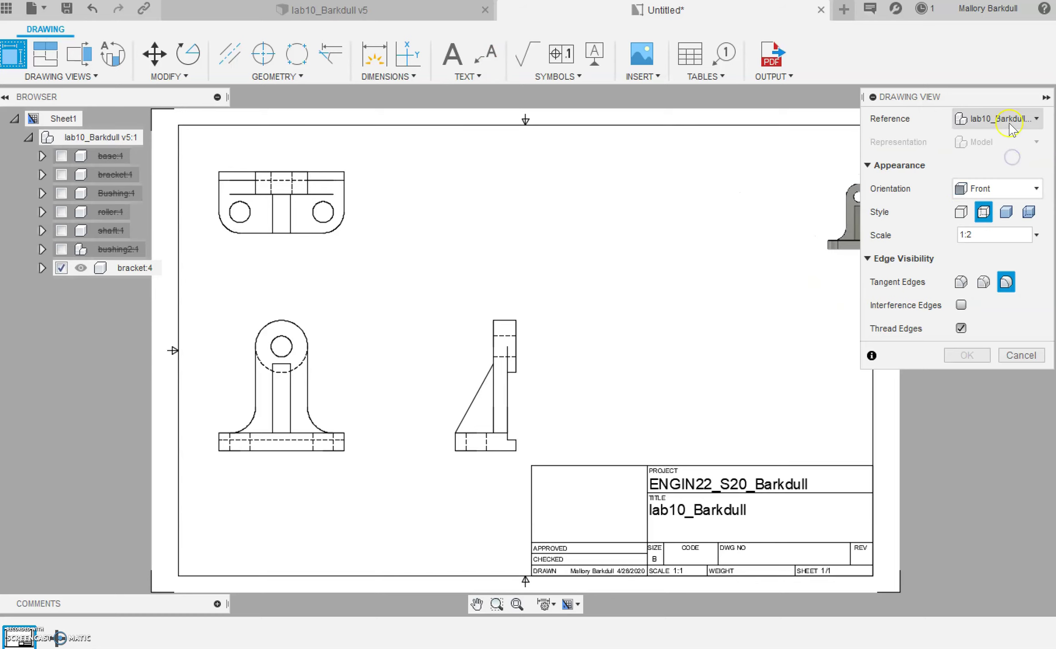
click(1010, 121)
click(1013, 119)
click(1009, 114)
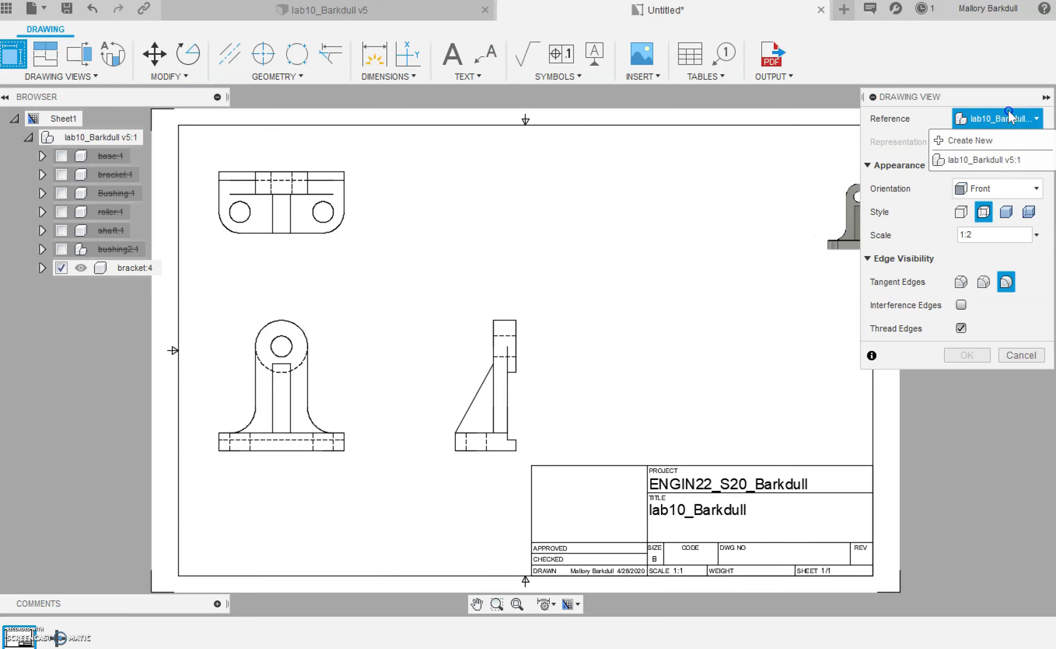
click(1012, 160)
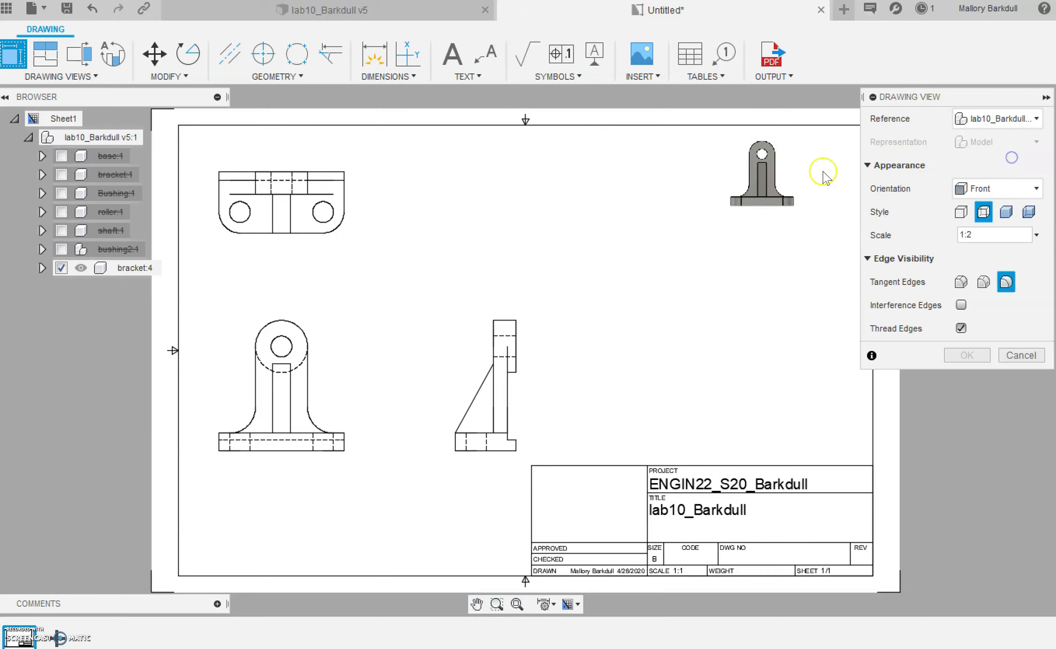
- Place the bracket's base view as NE Isometric at 1:1 scale with Visible Edges style in the upper-right area of the sheet
click(1001, 189)
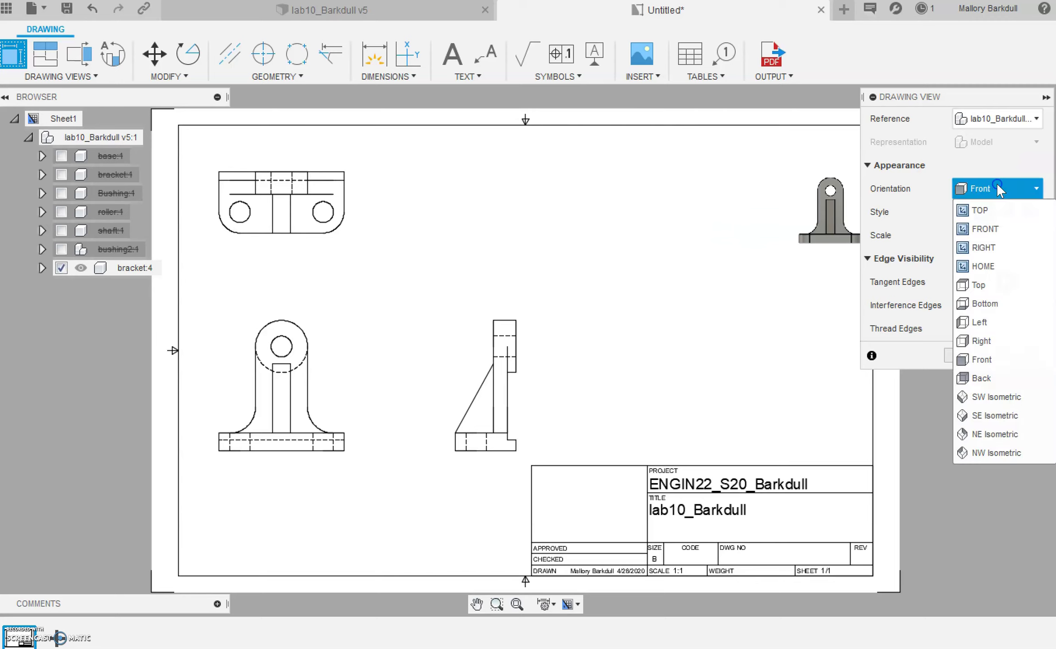
click(996, 434)
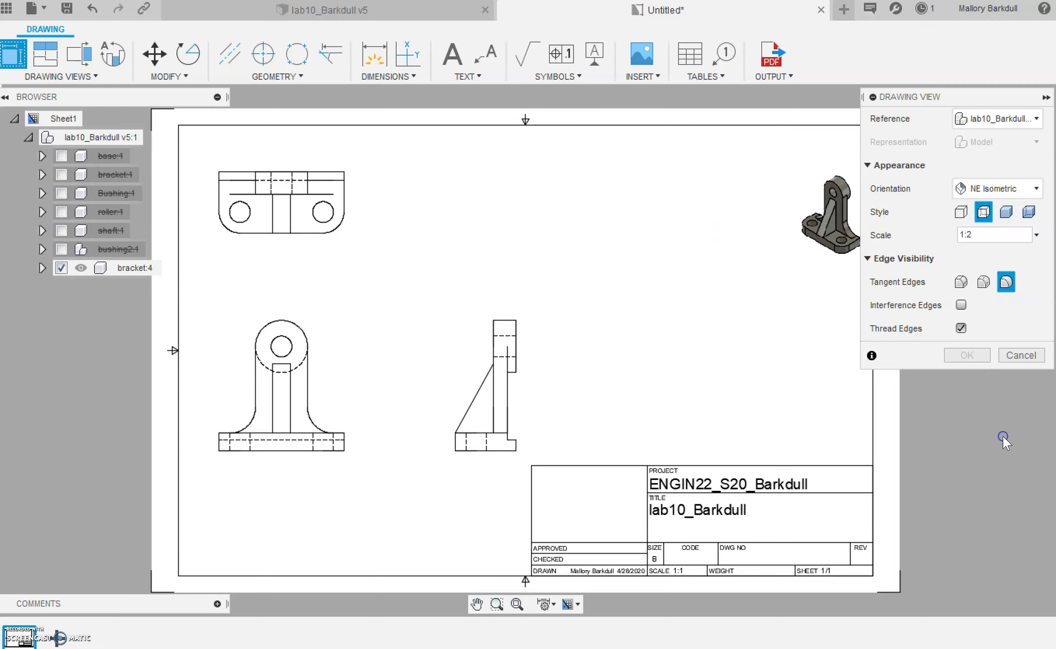
click(1012, 236)
text(1:1)
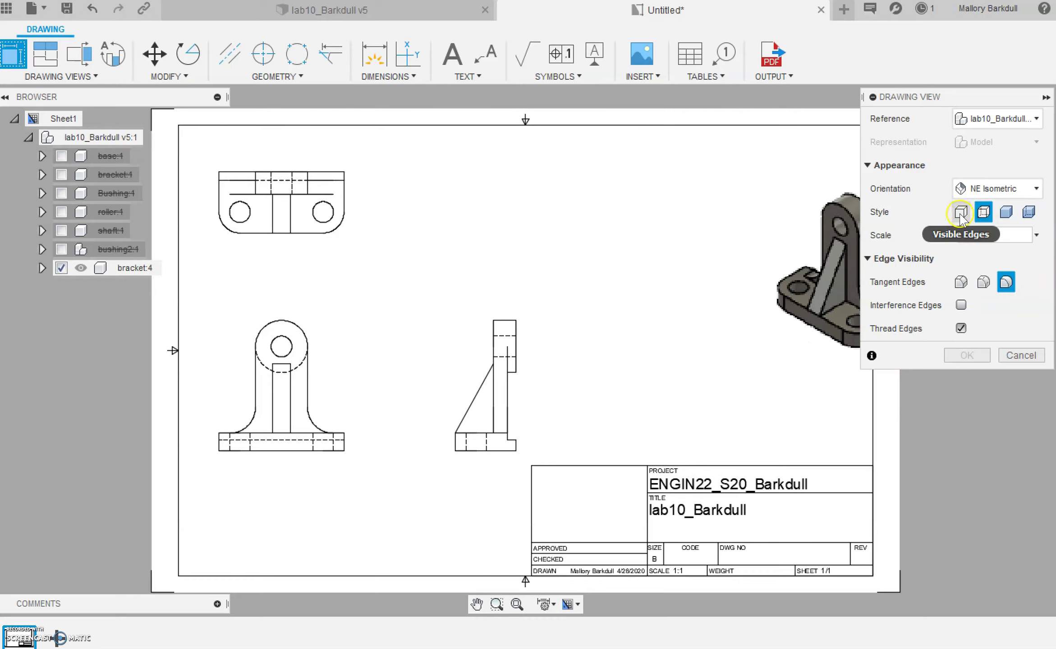
click(962, 212)
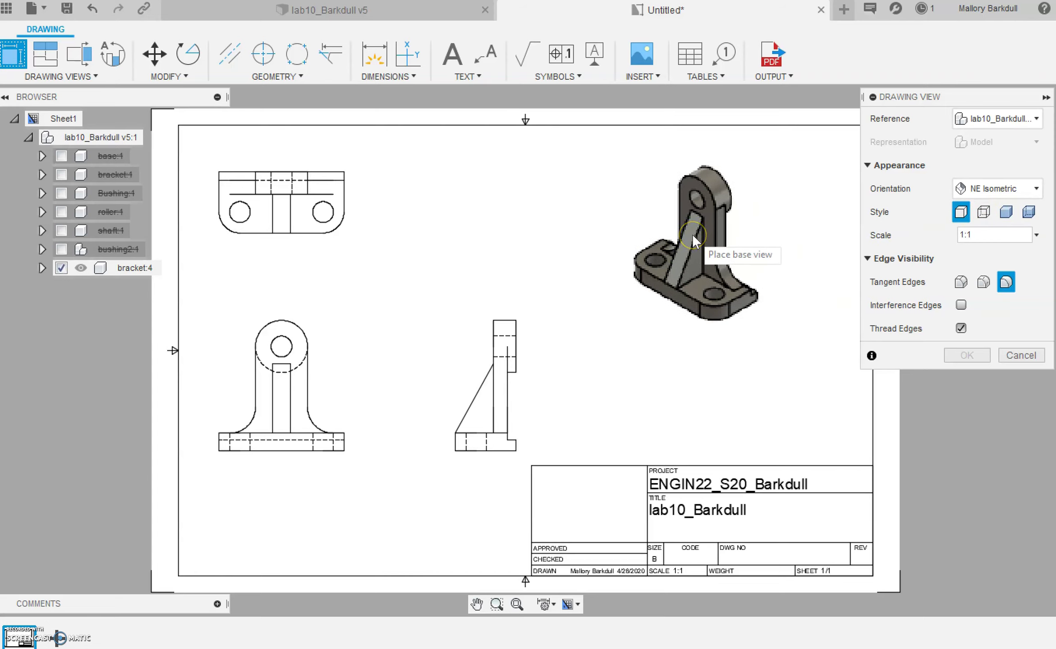
click(697, 242)
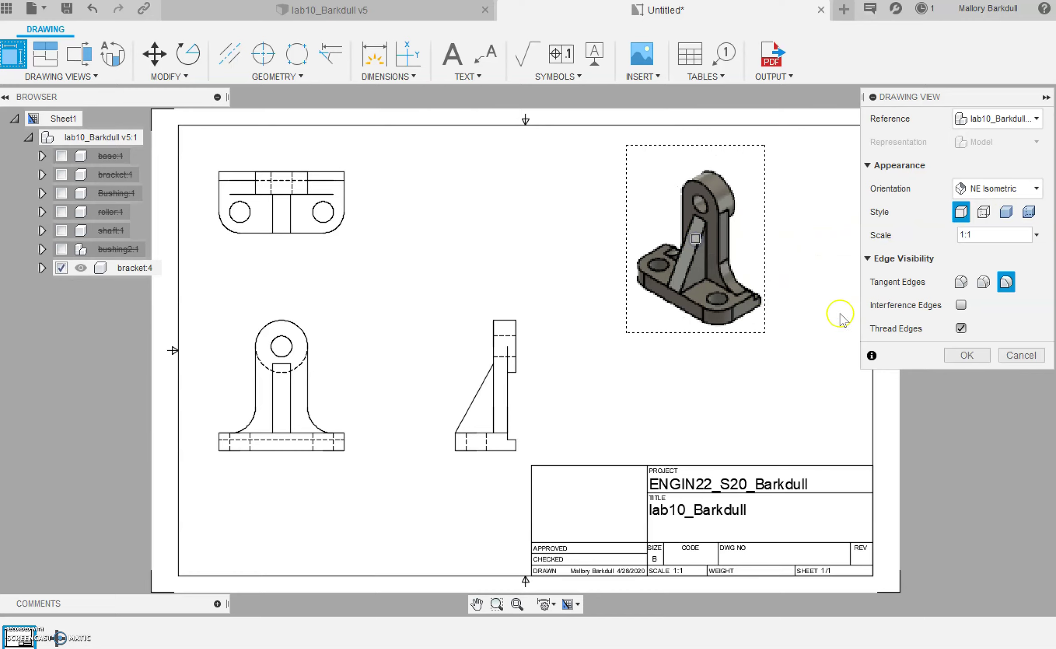
click(967, 355)
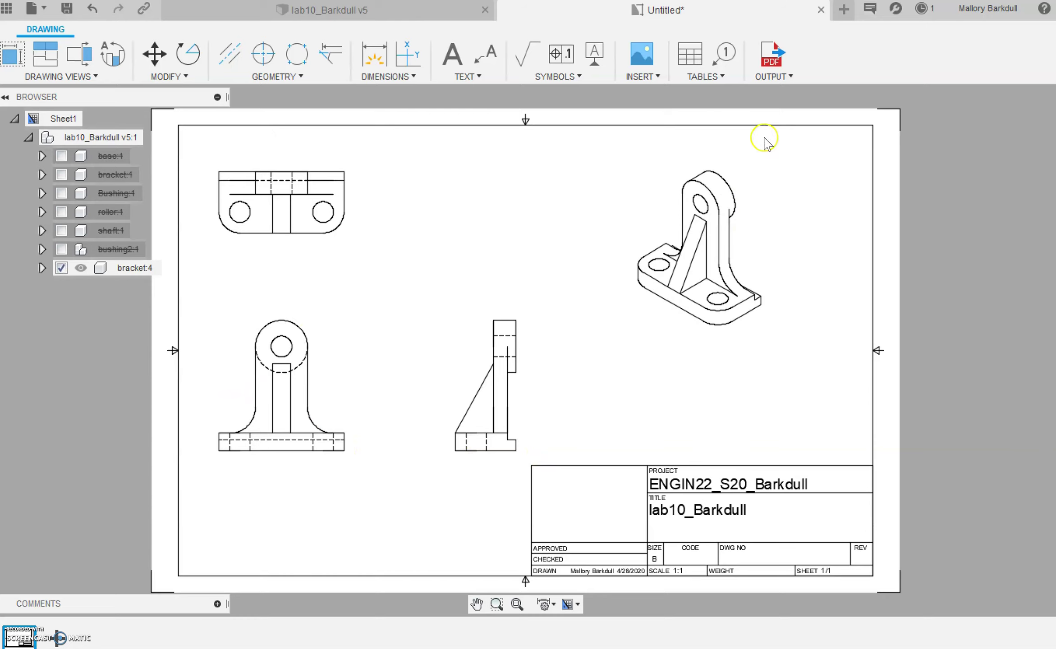
click(69, 9)
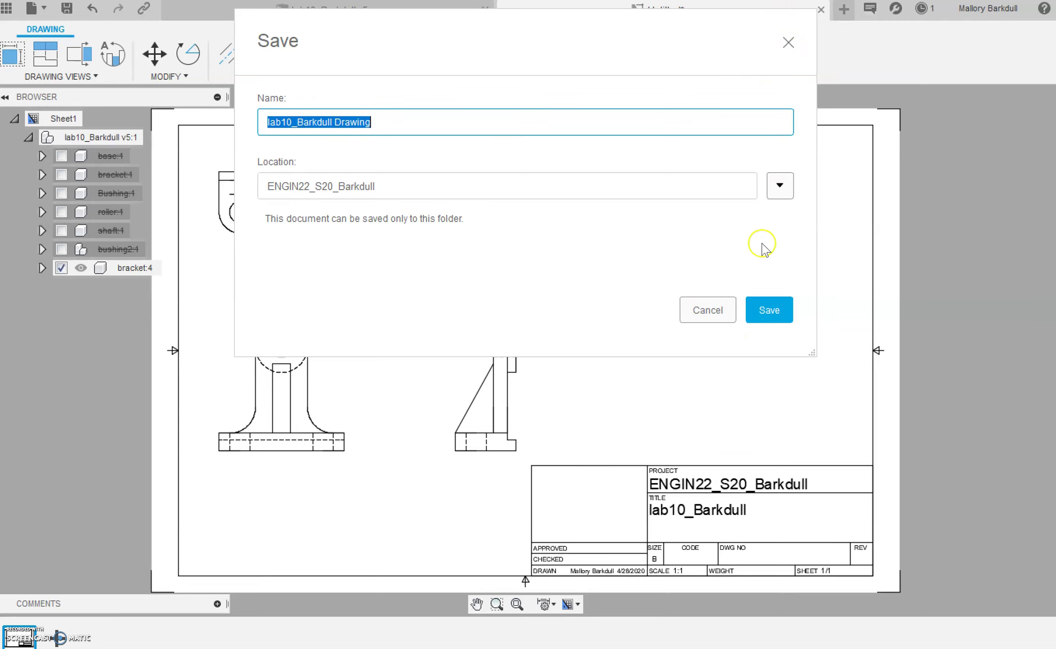
click(713, 315)
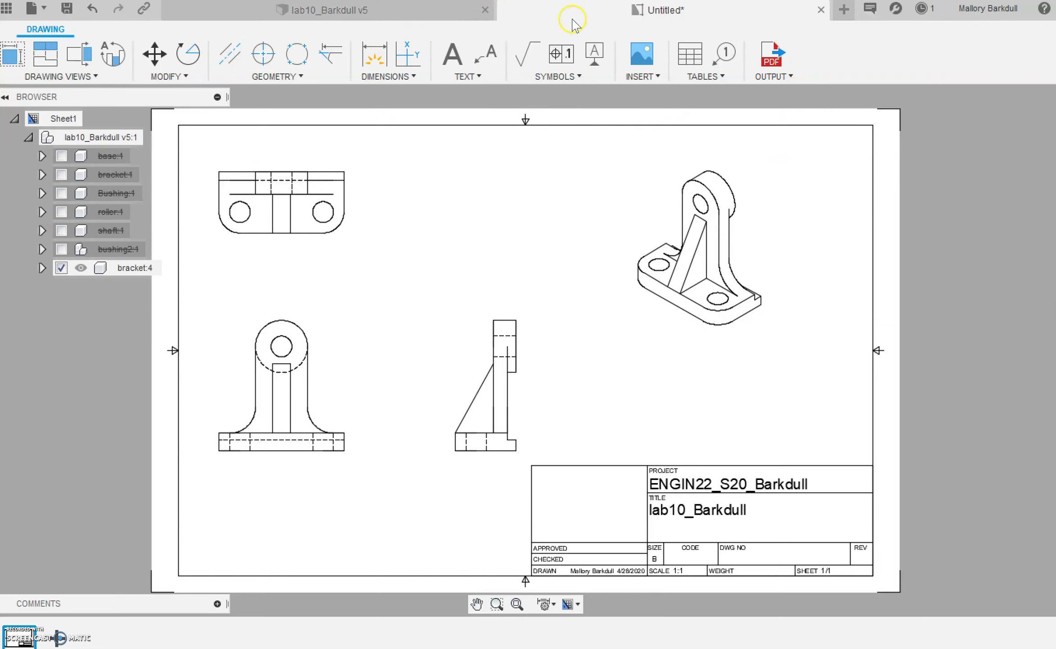
- Switch from the drawing to the lab10 design's Animation workspace and create a new storyboard of type Clean
click(375, 12)
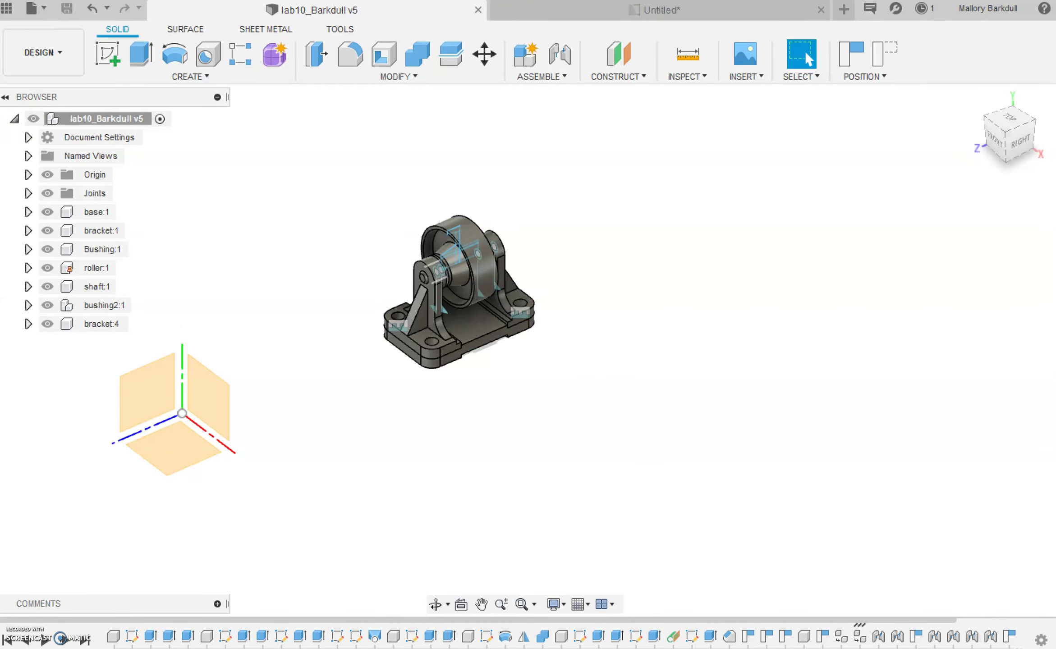
click(39, 58)
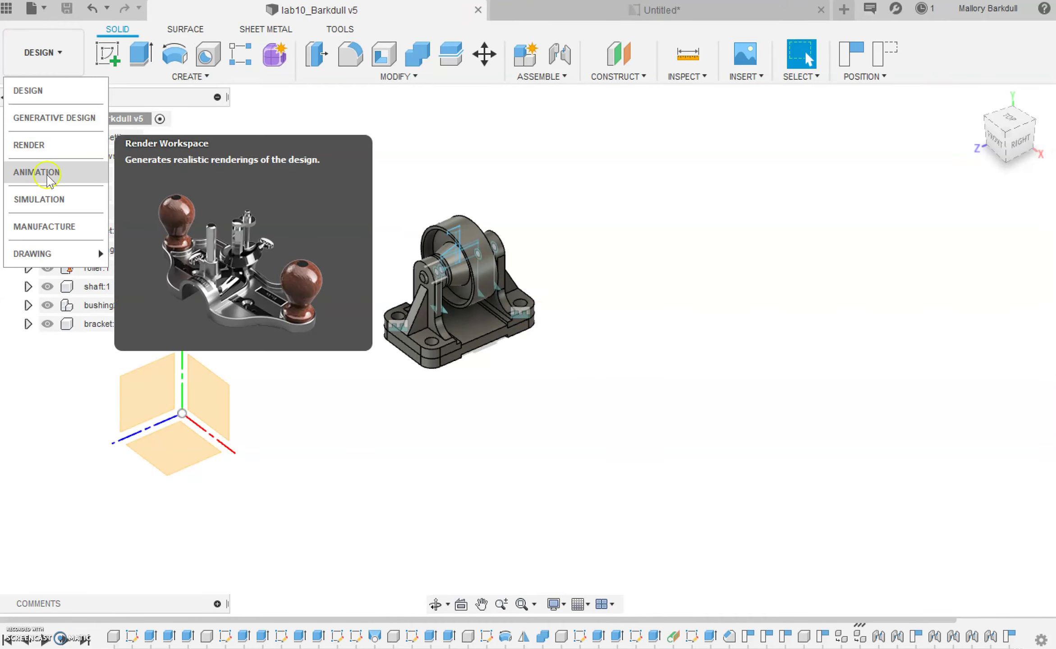
click(51, 178)
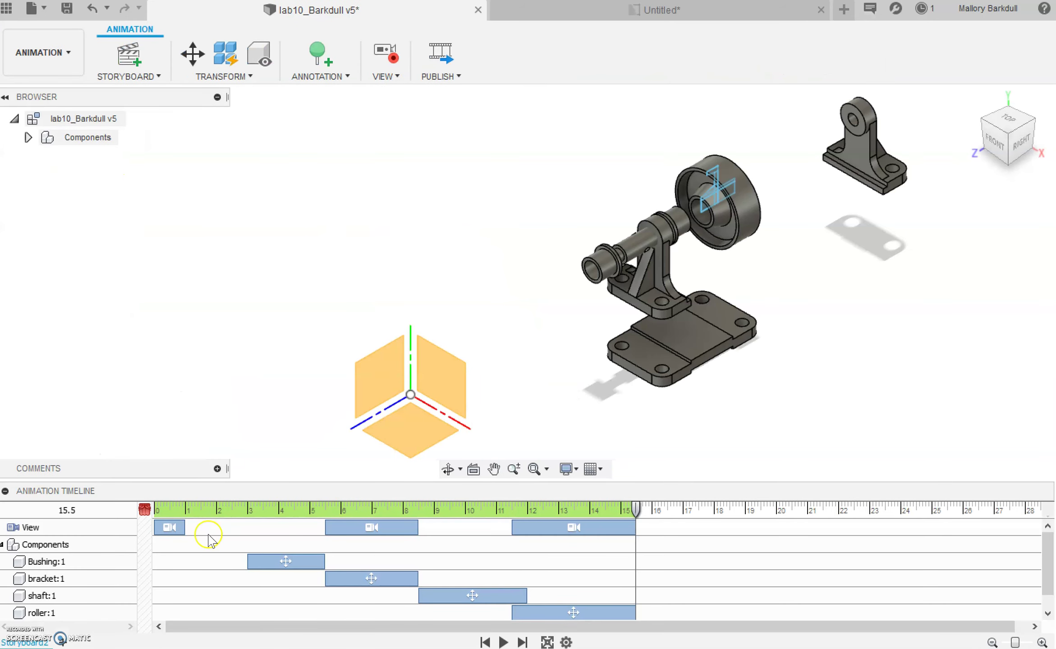
click(65, 644)
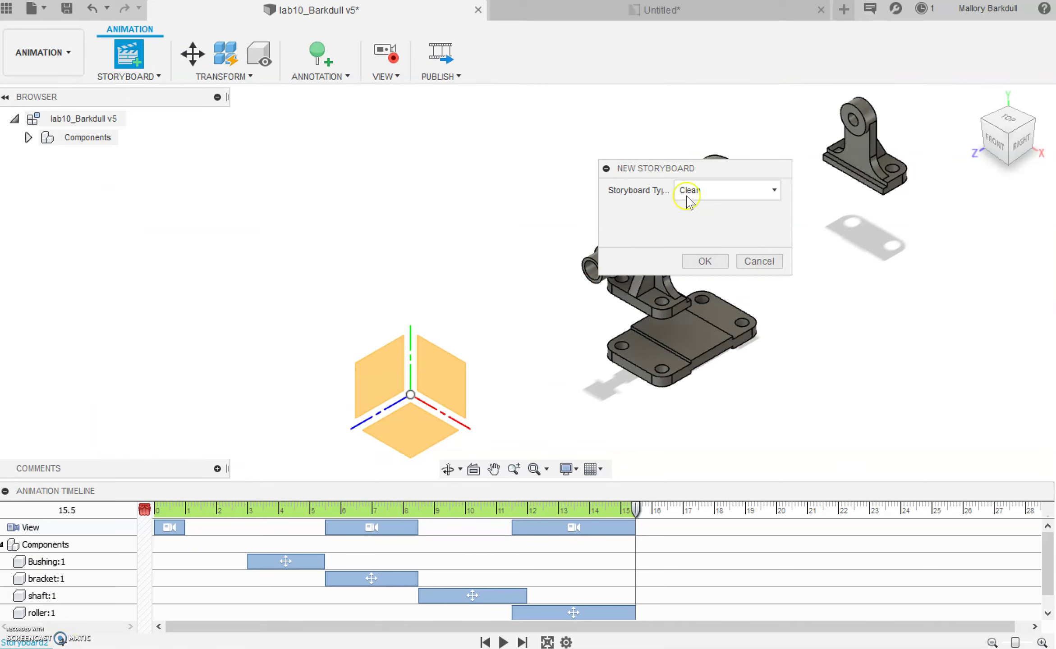
click(705, 261)
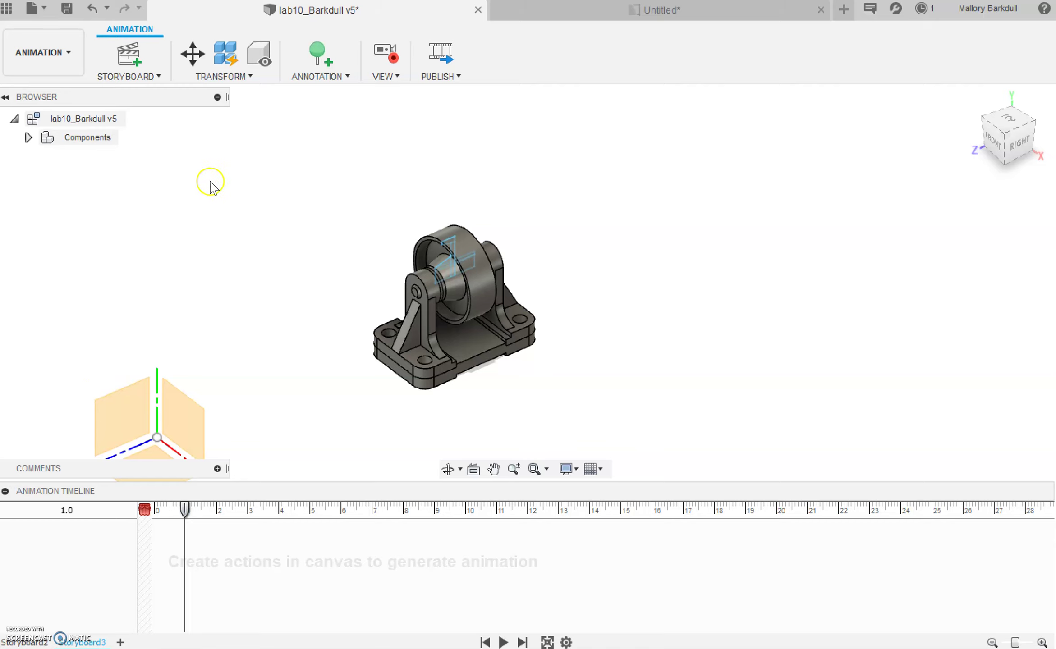
- Animate bracket:1 moving 180 mm along Z away from the roller assembly and play the storyboard
click(201, 63)
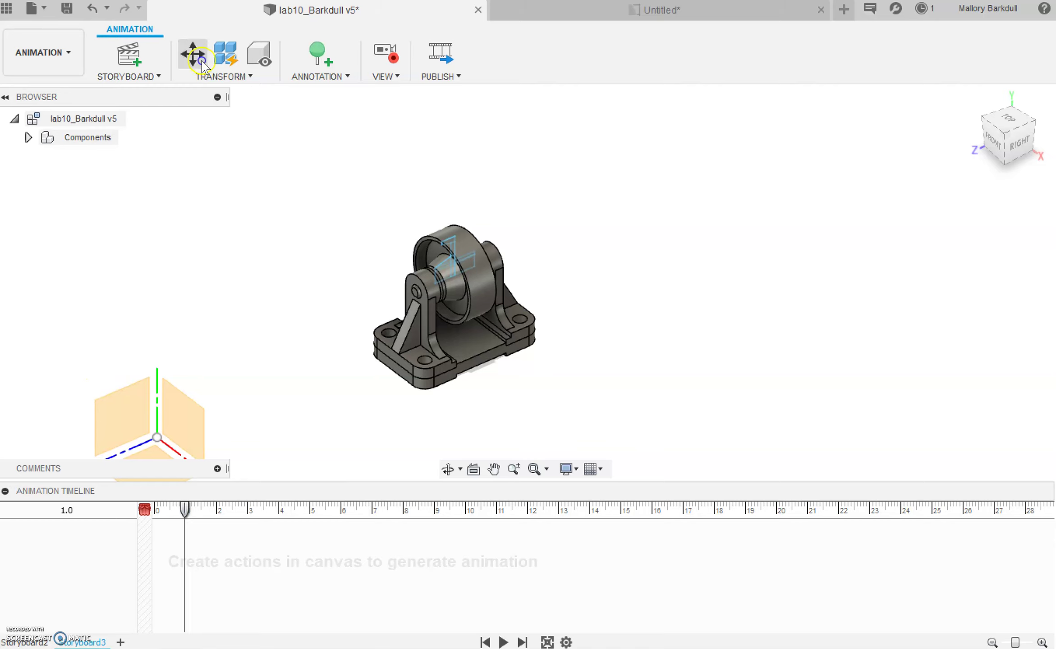
click(511, 297)
drag(529, 280, 667, 220)
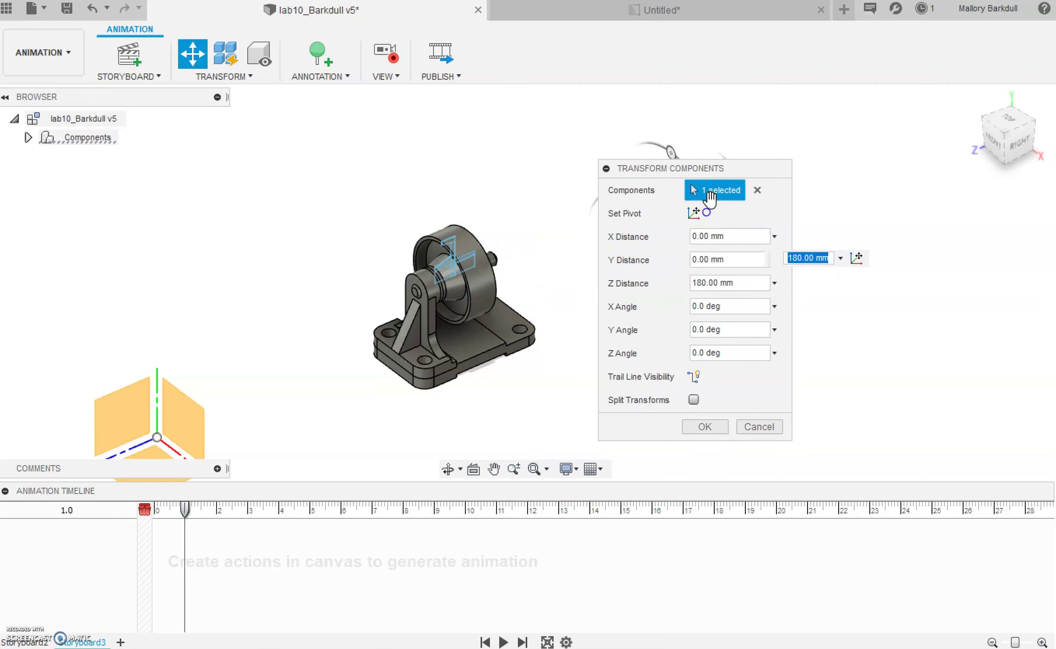
drag(758, 168, 271, 99)
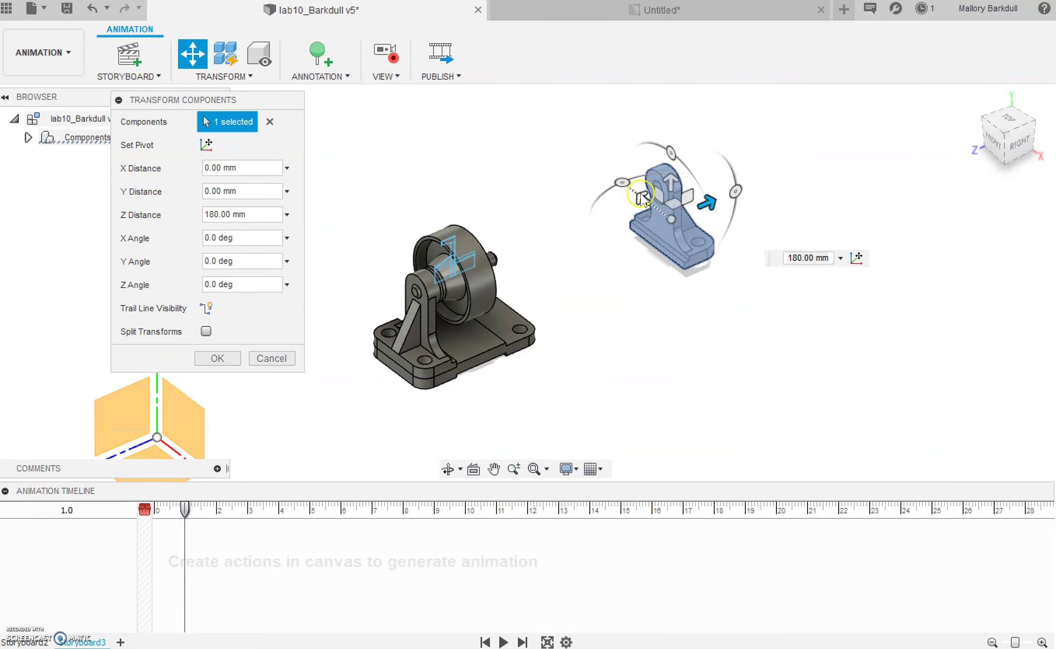
click(217, 359)
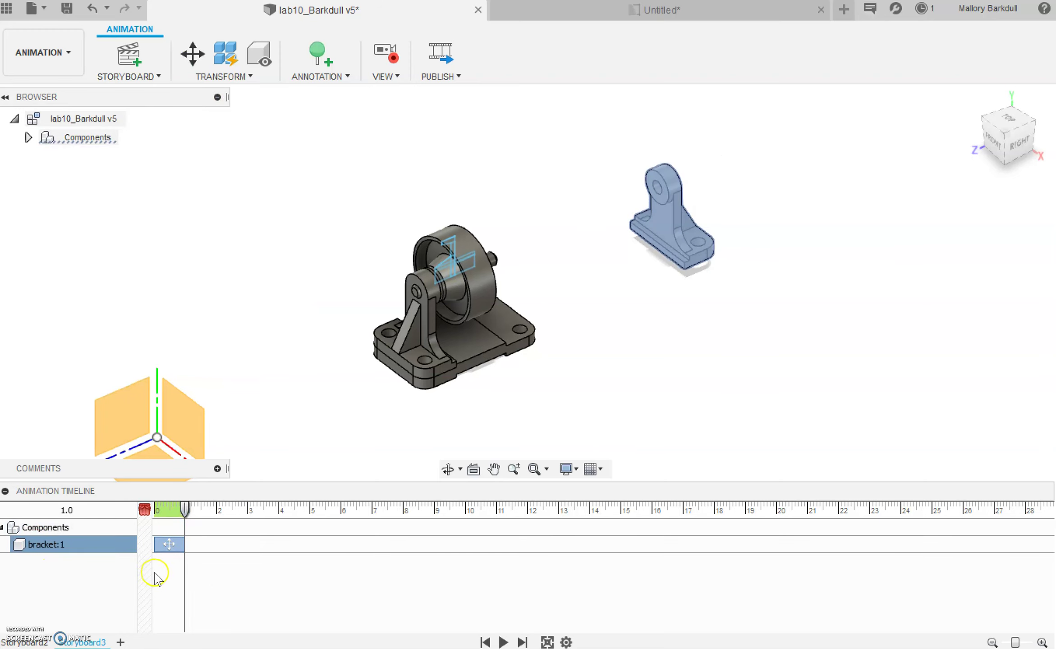
click(504, 642)
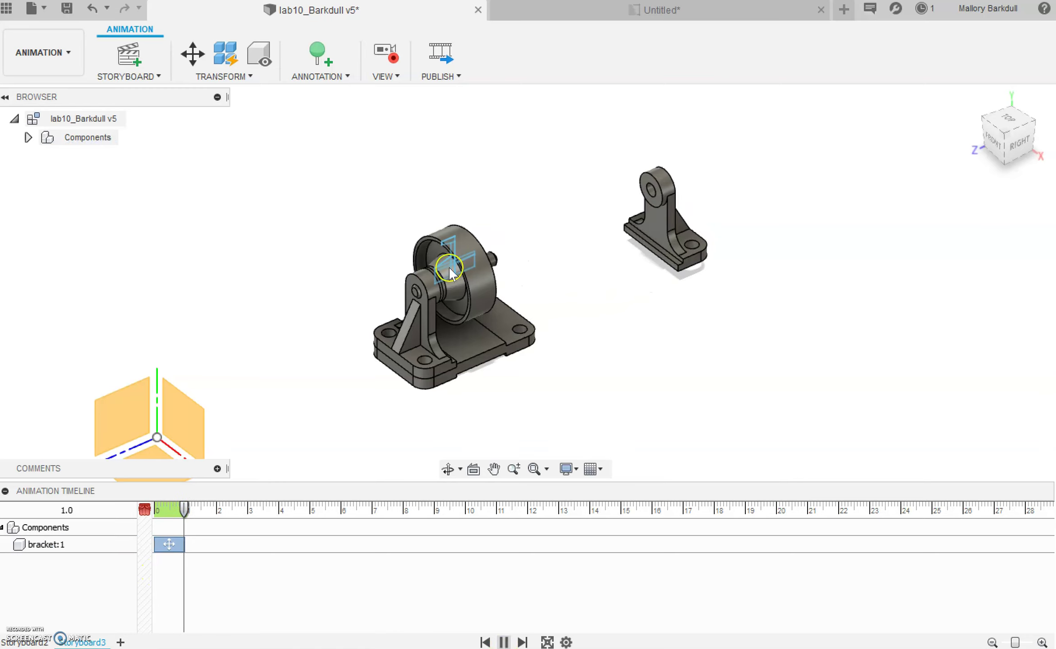
click(652, 205)
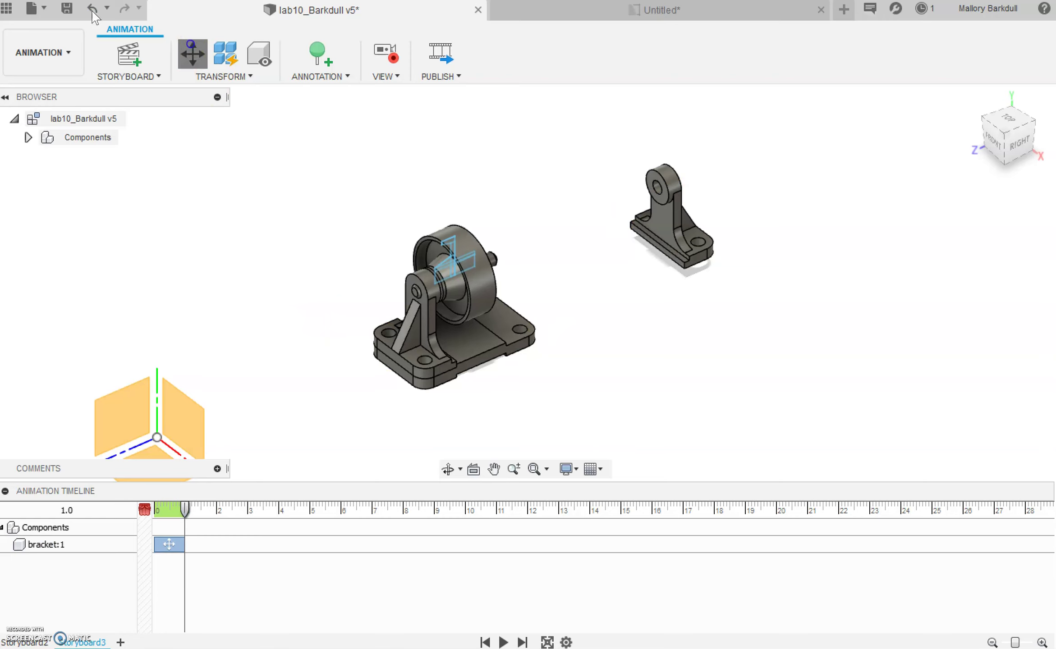
- Animate bracket:4 moving 140 mm along Z away from the roller, opposite to bracket:1
click(192, 54)
click(387, 328)
drag(383, 338, 246, 399)
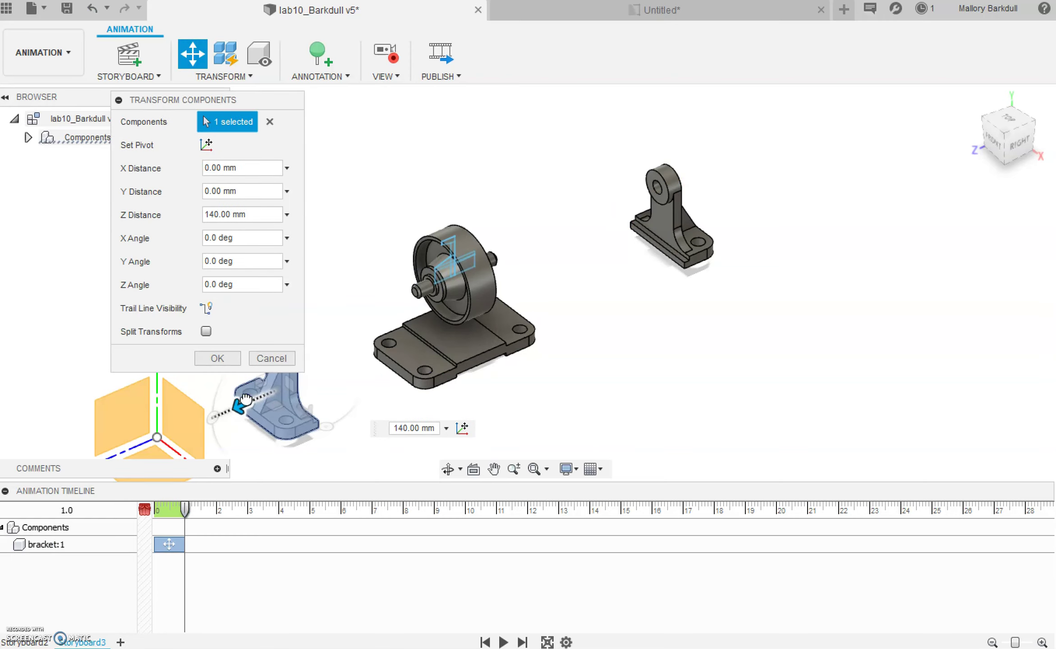
click(217, 359)
- Try moving the roller off its shaft toward bracket:1 and delete the roller's move action from the timeline
click(192, 53)
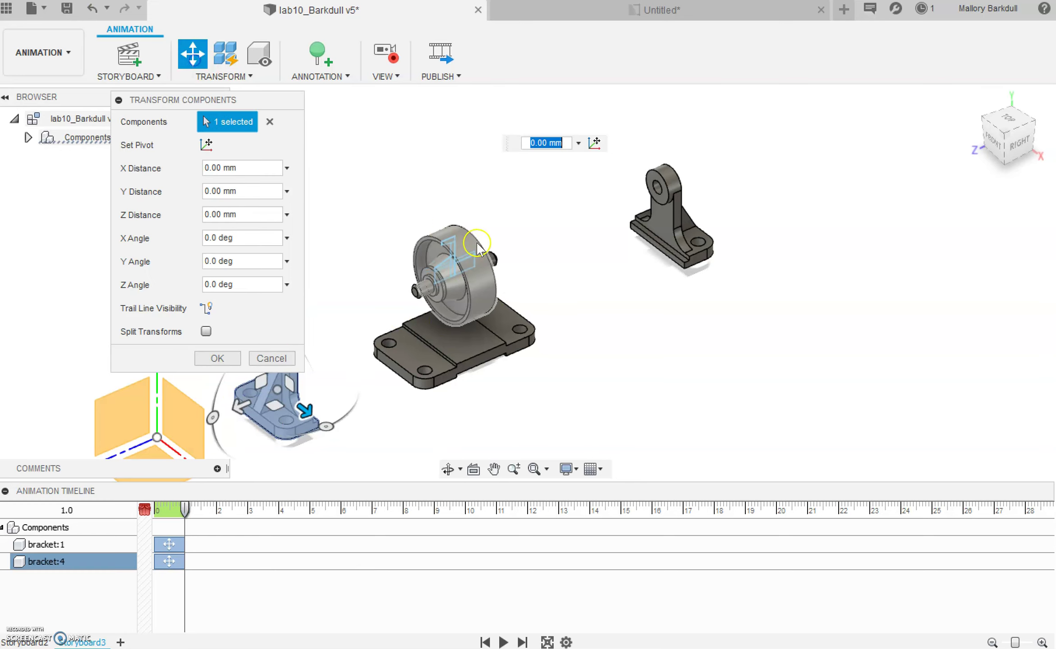
click(453, 277)
drag(428, 300, 559, 249)
click(217, 358)
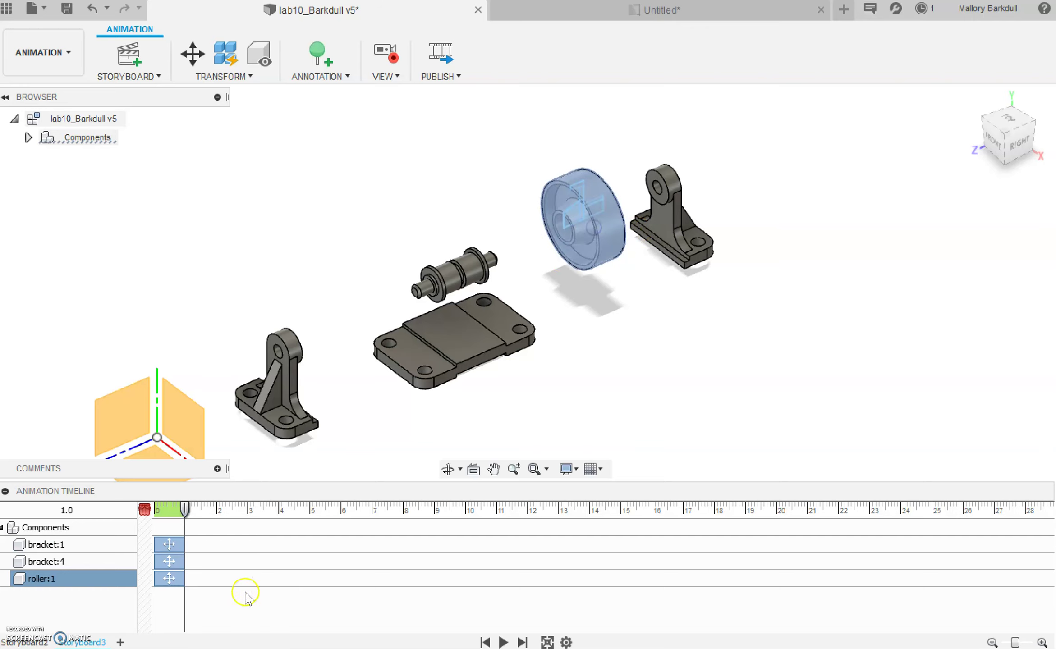
right_click(172, 578)
click(195, 569)
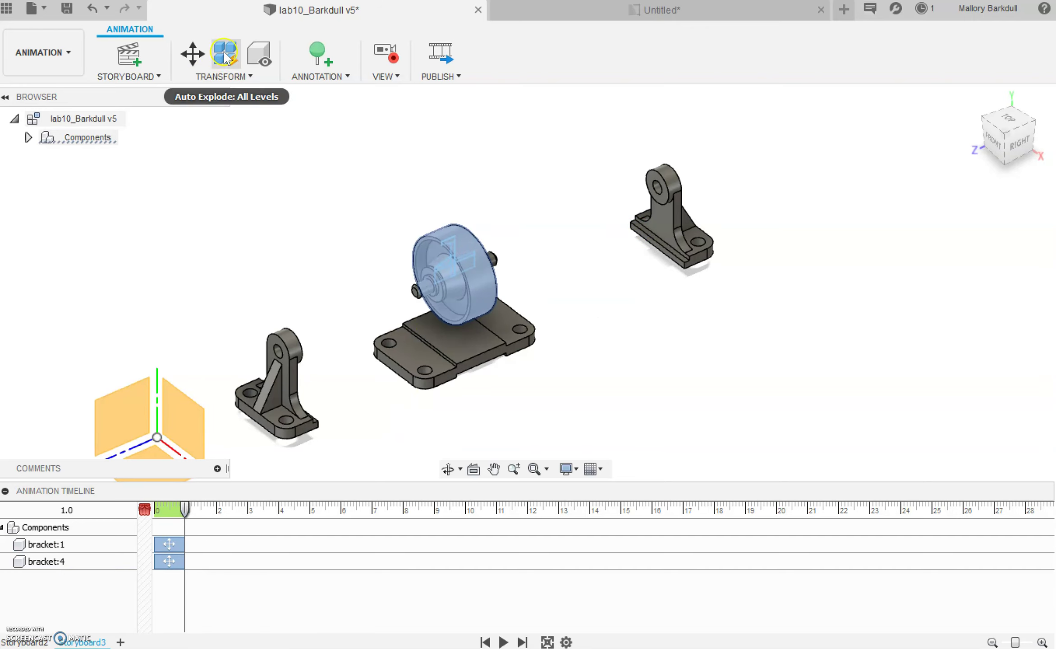
- Animate the roller moving 50 mm along X off its shaft toward bracket:4
click(189, 54)
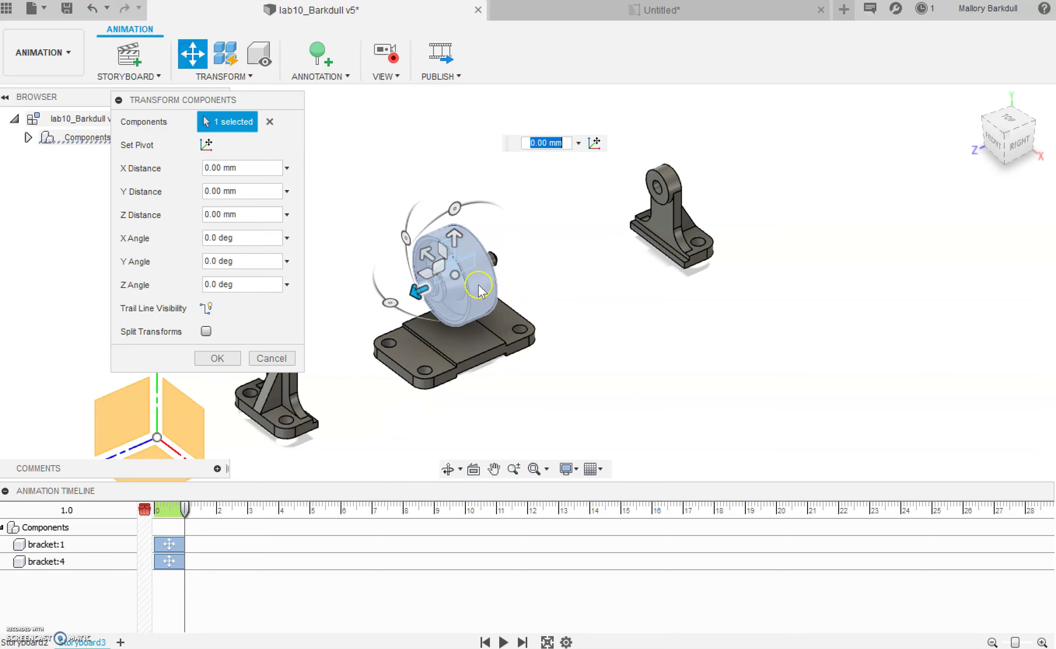
drag(417, 293, 380, 309)
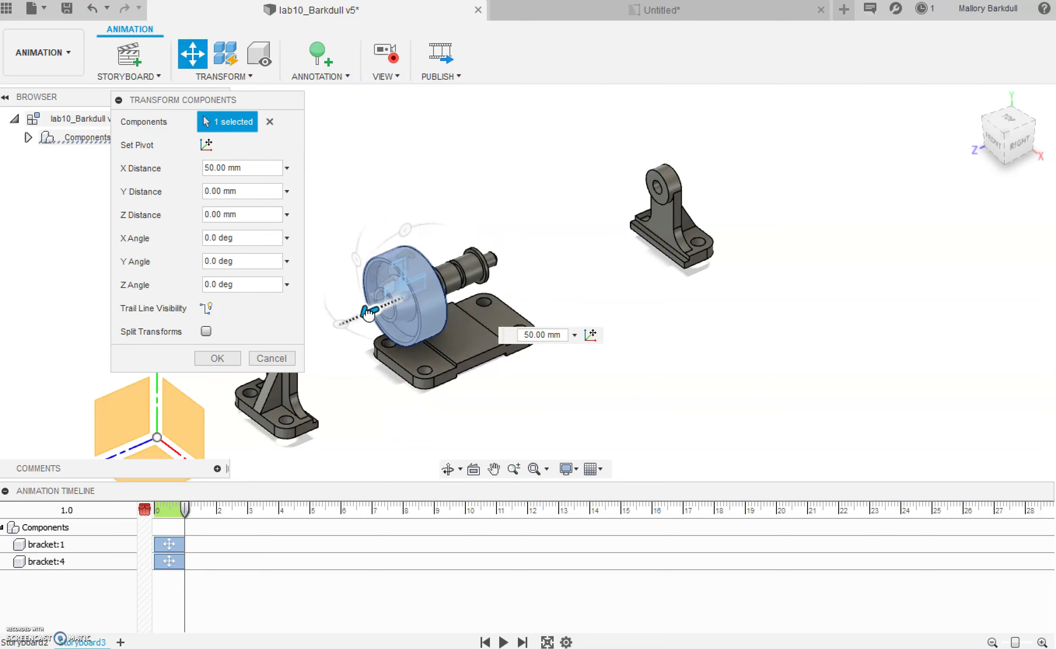
click(217, 358)
- Animate Bushing:1 moving 130 mm along Y off the shaft toward bracket:1
click(465, 278)
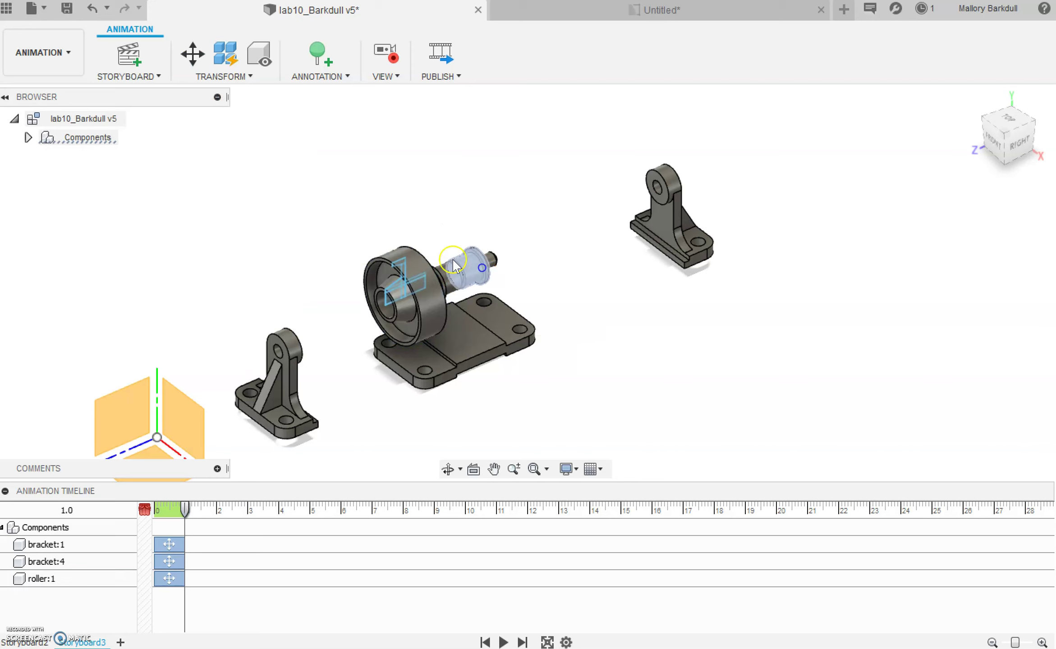
click(192, 53)
drag(510, 252, 587, 259)
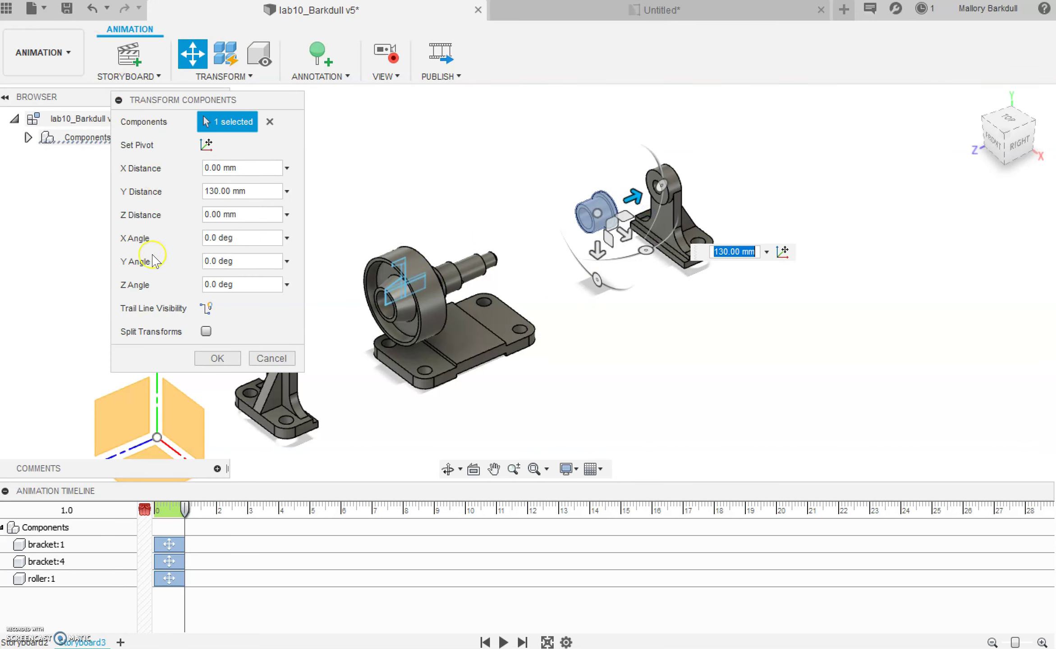
click(216, 358)
- Animate Bushing:4, the bushing inside the roller, moving 110 mm along Y toward bracket:4
click(193, 54)
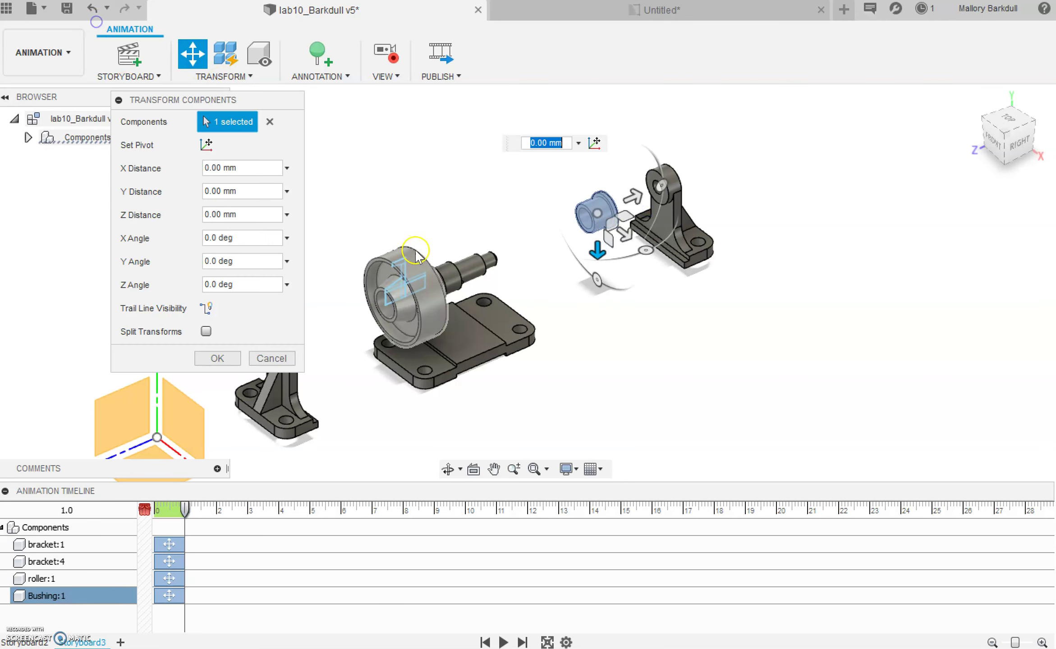
click(400, 298)
drag(400, 297, 298, 354)
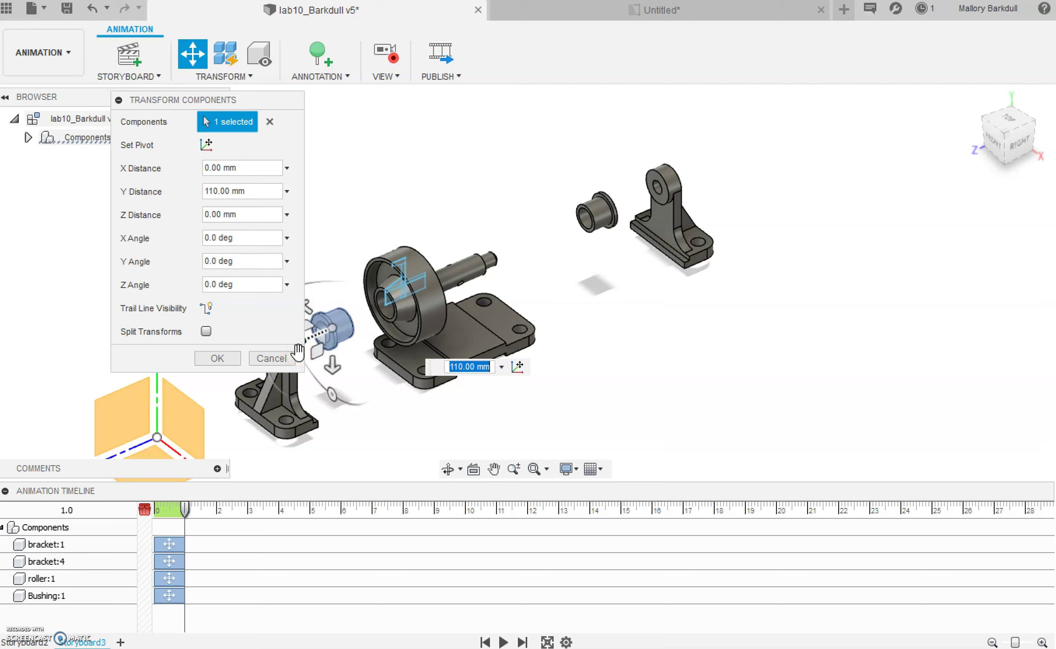
click(225, 355)
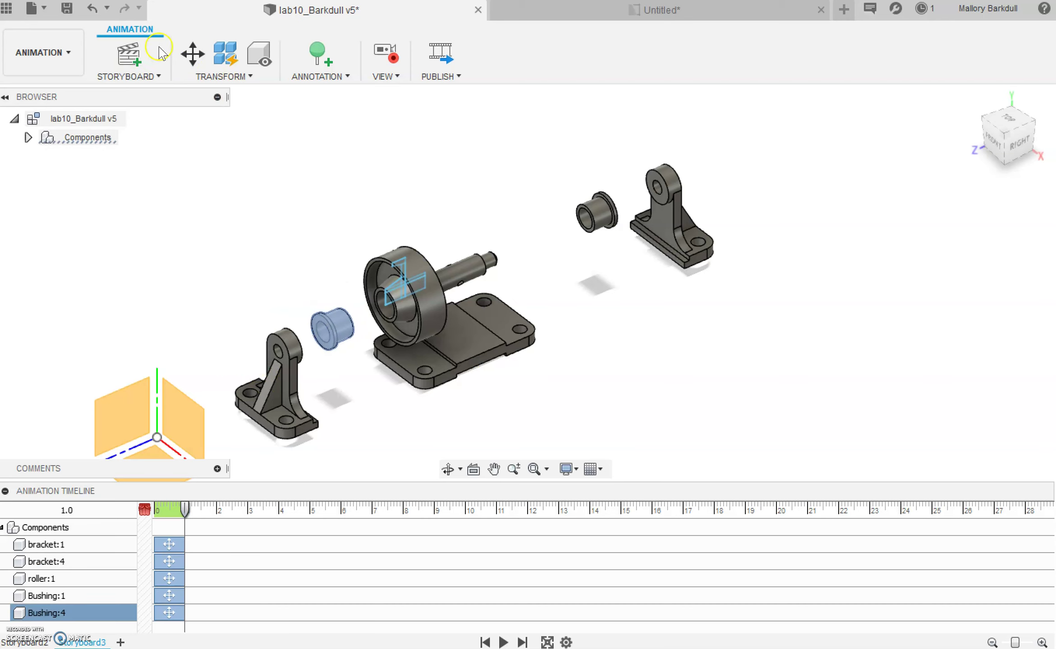
- Animate the shaft moving -60 mm along Z, out of the roller toward Bushing:1
click(193, 53)
click(471, 269)
drag(484, 296, 493, 286)
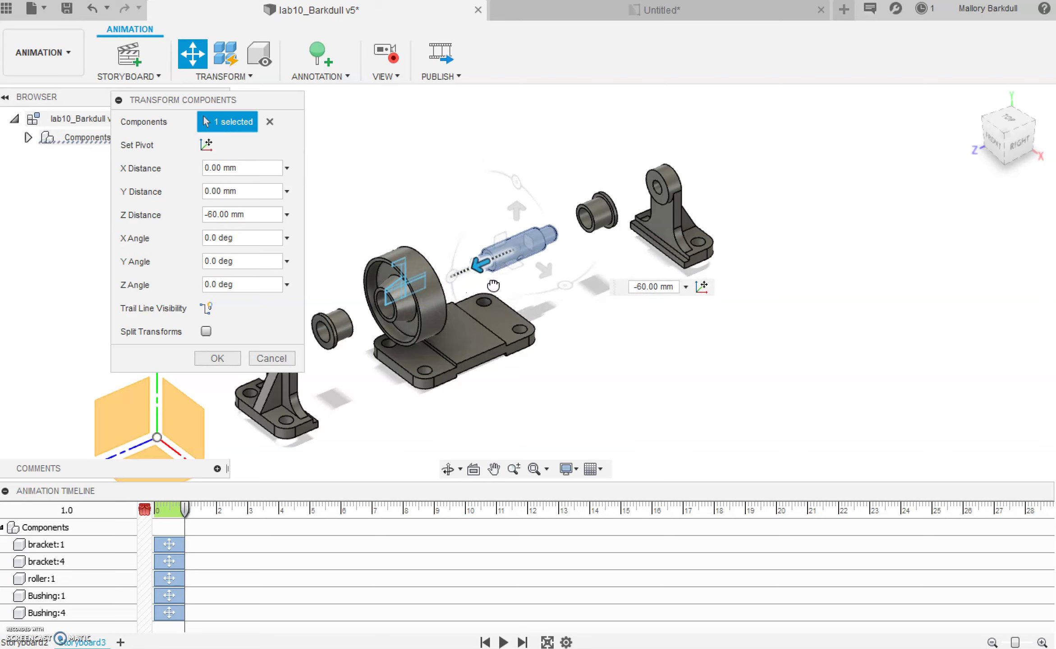
click(215, 357)
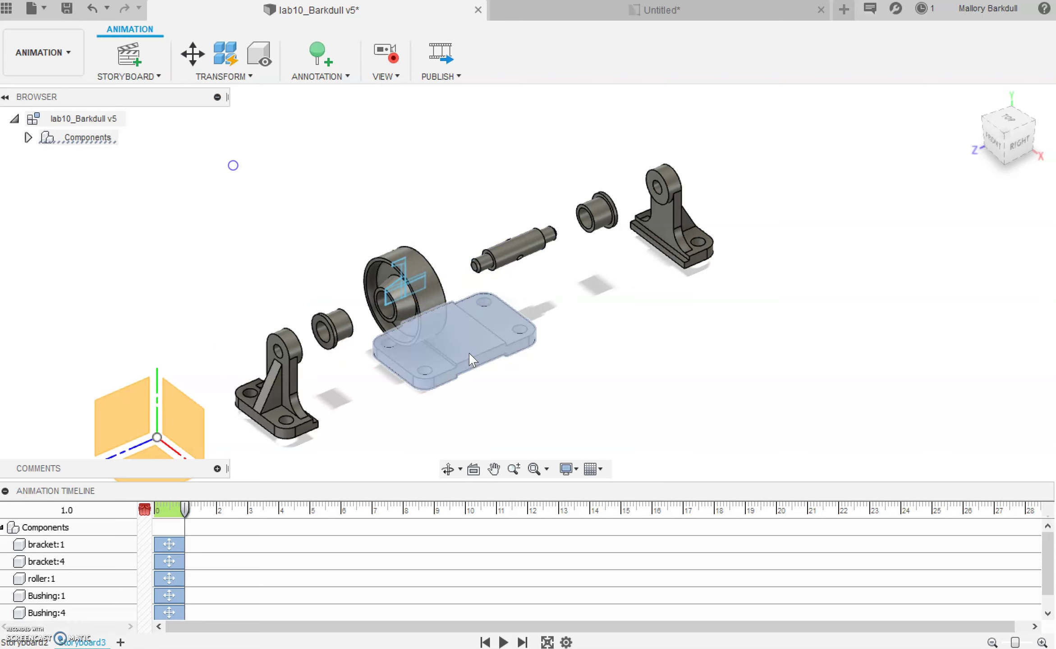
- Animate the base moving 50 mm straight down below the roller and play the storyboard
click(472, 361)
click(193, 53)
drag(456, 296, 455, 351)
click(217, 358)
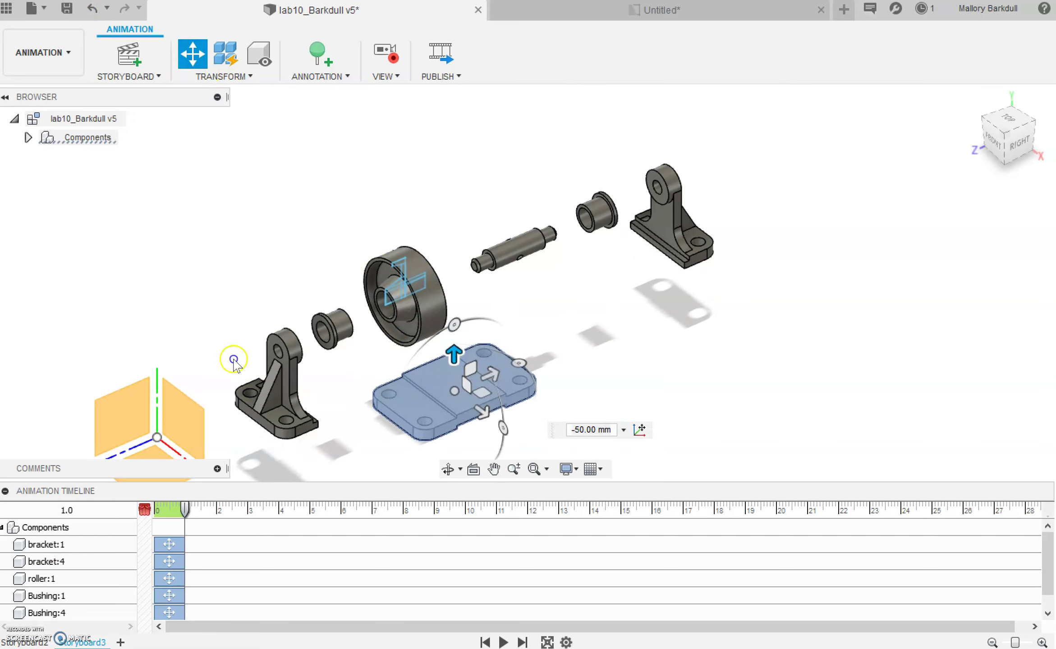
click(505, 645)
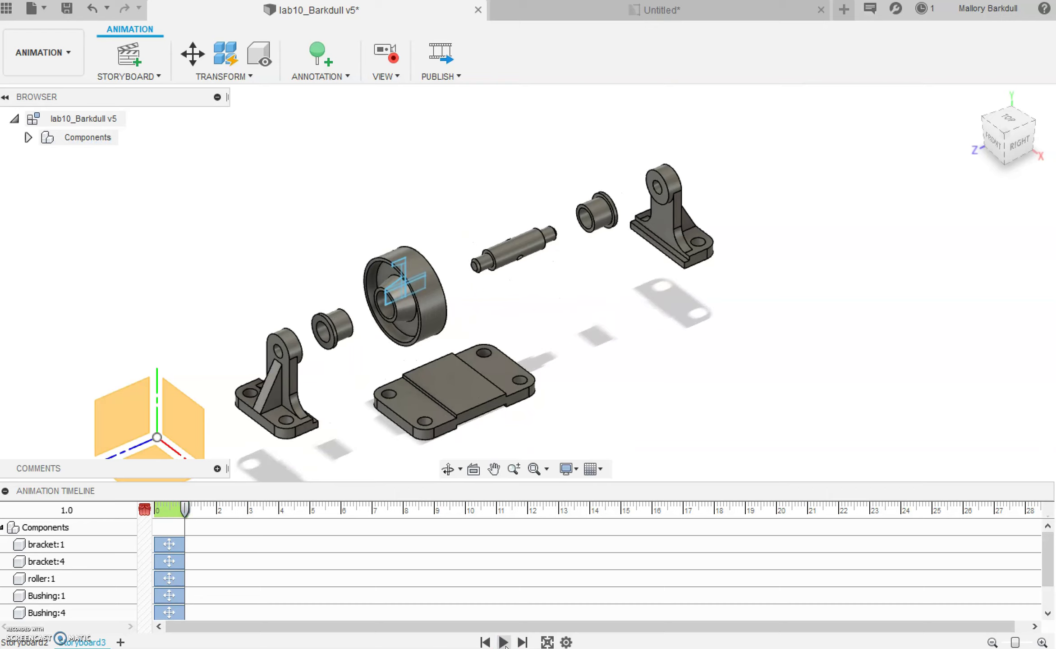
- Stagger the timeline's move actions after bracket:1 in the order bracket:4, Bushing:1, Bushing:4, roller, shaft and base, and play the storyboard
drag(169, 562, 198, 562)
click(170, 596)
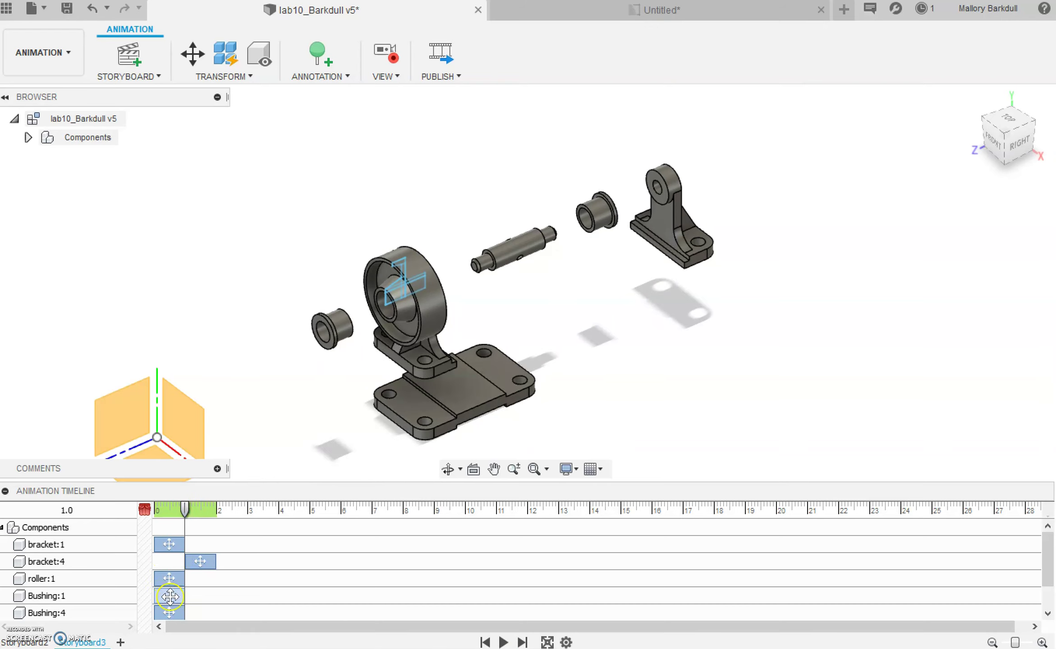
drag(171, 598, 240, 596)
drag(178, 613, 288, 616)
drag(171, 579, 307, 579)
scroll(305, 578, down, 1)
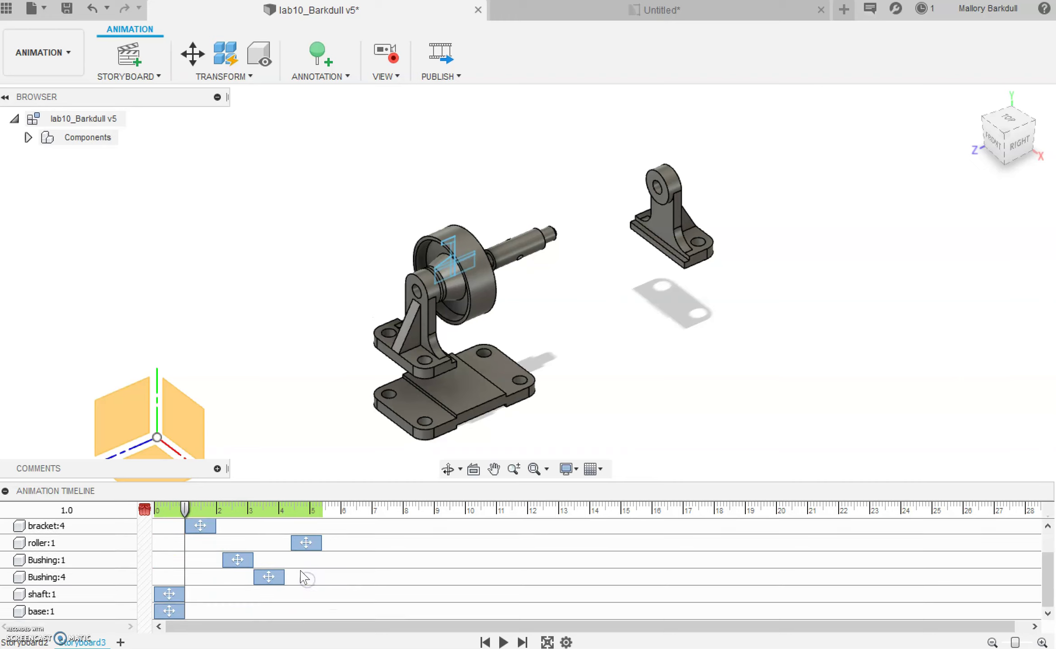
drag(173, 594, 374, 613)
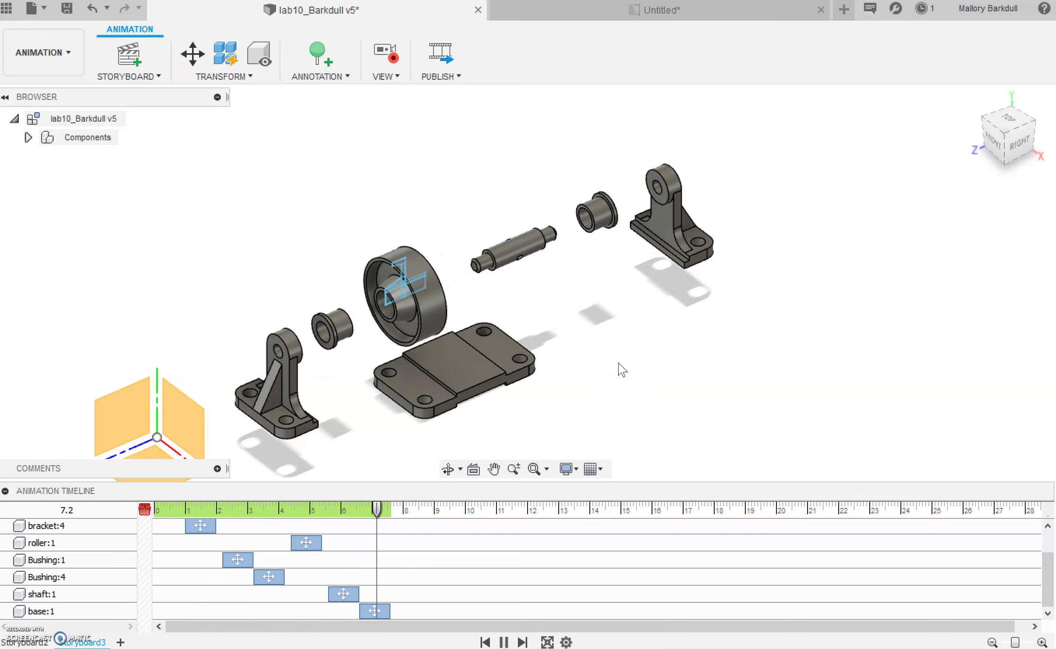
click(510, 617)
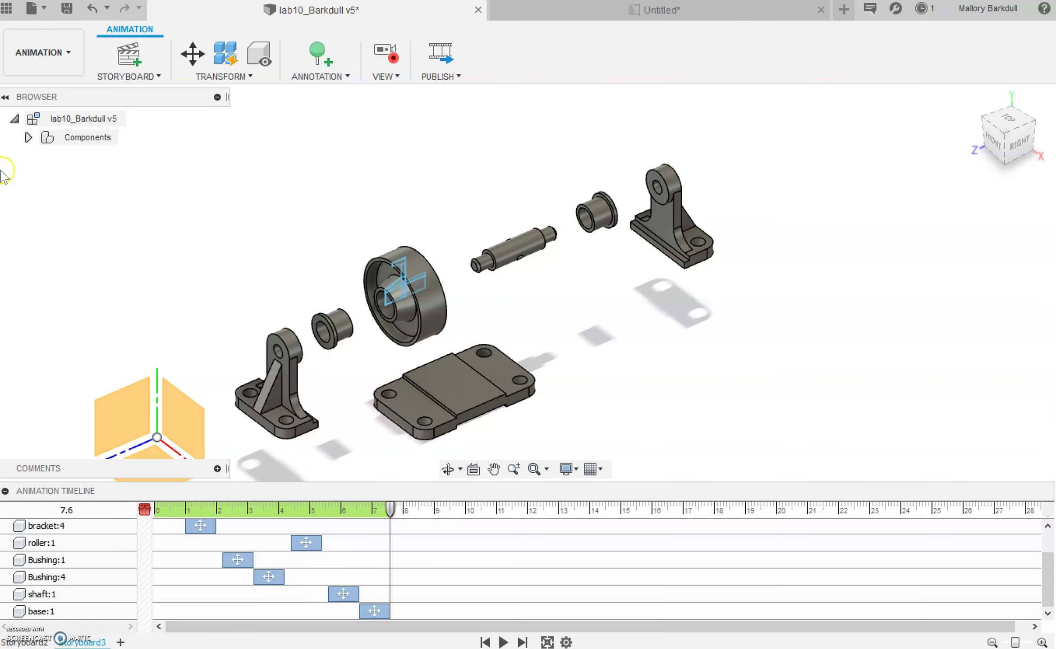
- Save the design and create a new ASME drawing from the Storyboard3 animation, in mm on a B (17in x 11in) sheet
click(67, 9)
click(523, 338)
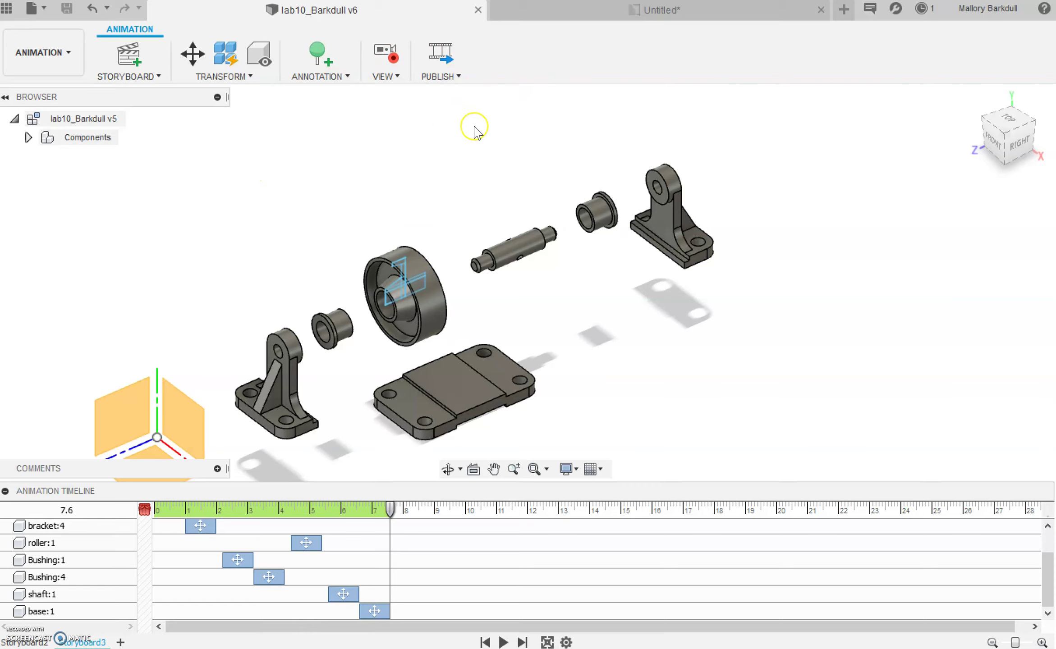
click(431, 78)
click(431, 78)
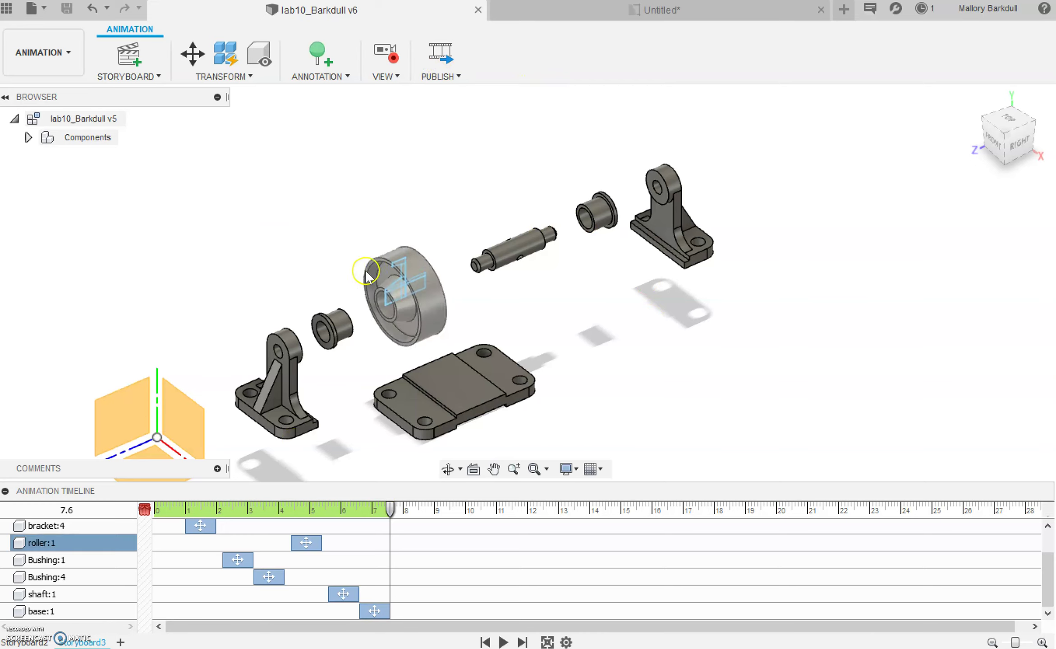
click(53, 63)
mouse_move(66, 255)
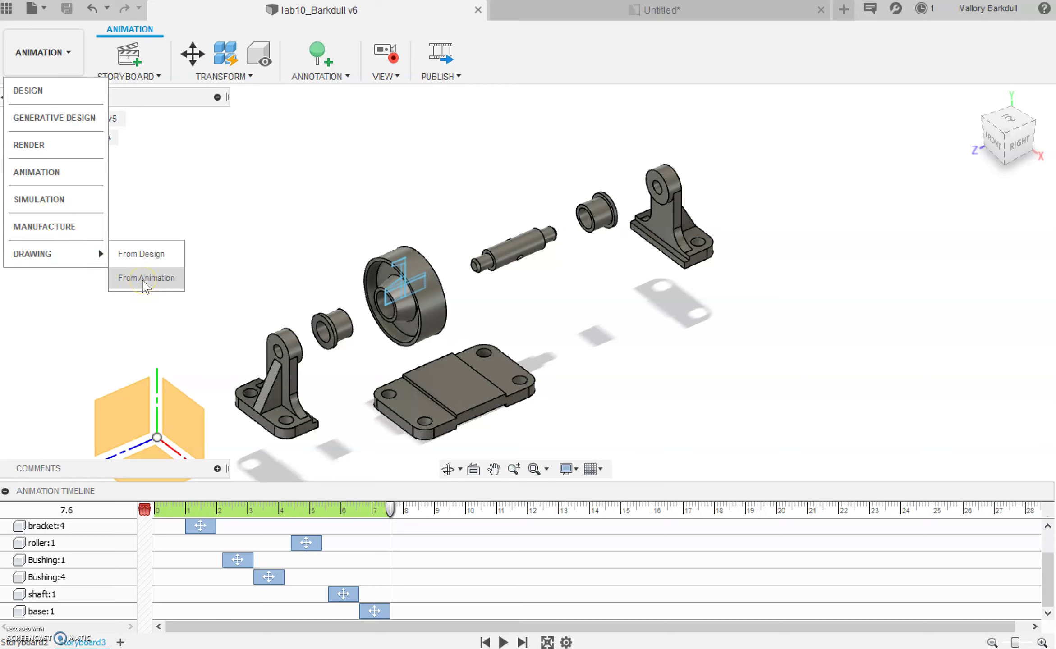
click(144, 279)
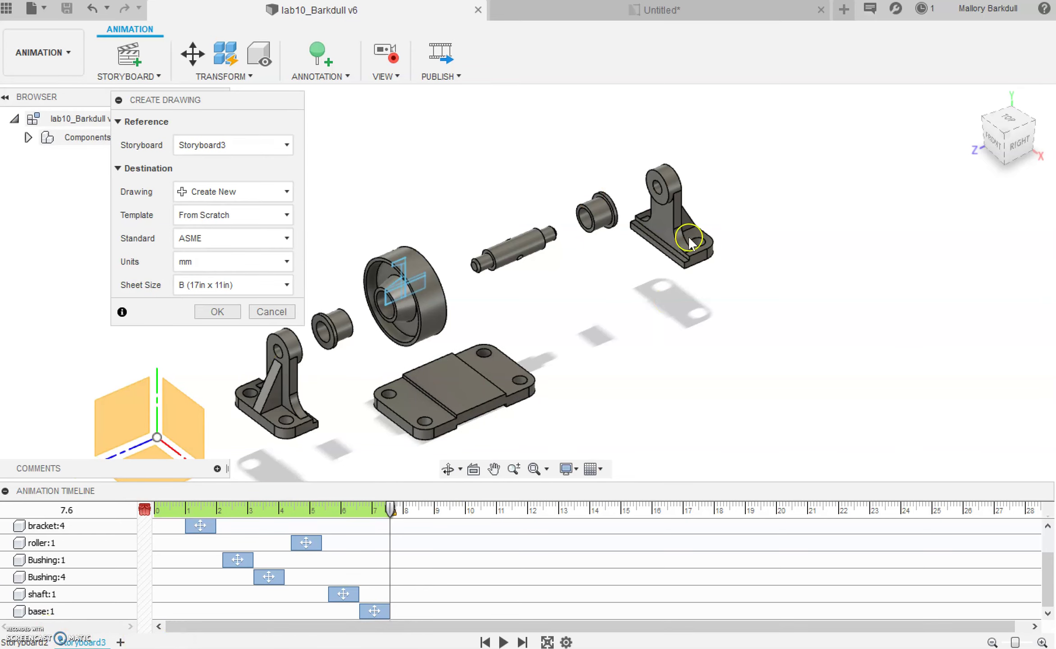
click(210, 311)
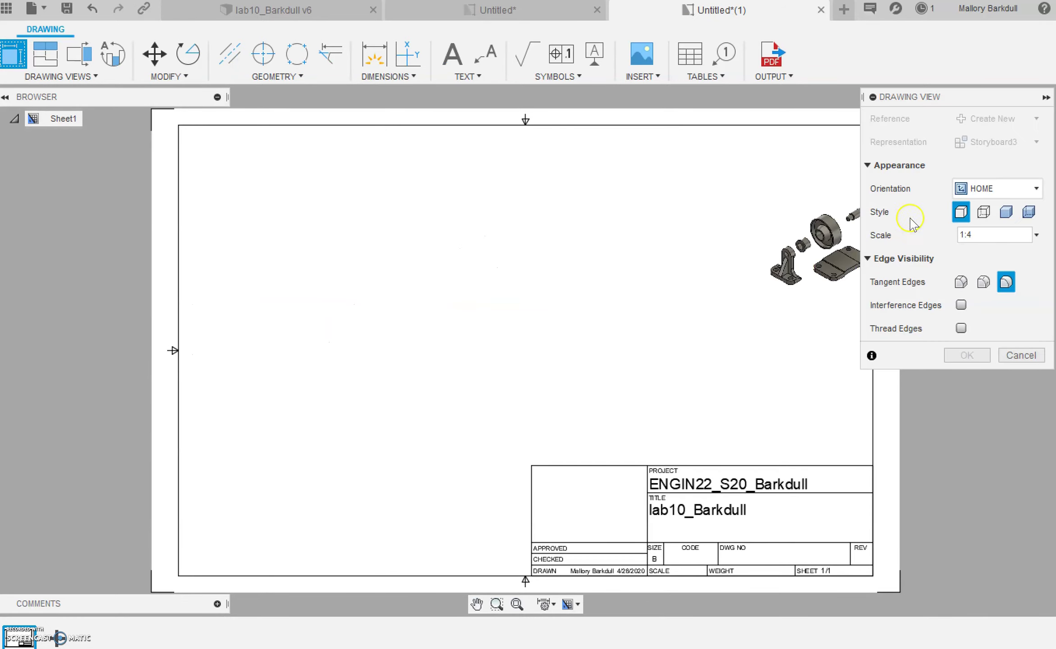
- Place the exploded assembly on the sheet as an NE Isometric base view at scale 1:1
click(1028, 189)
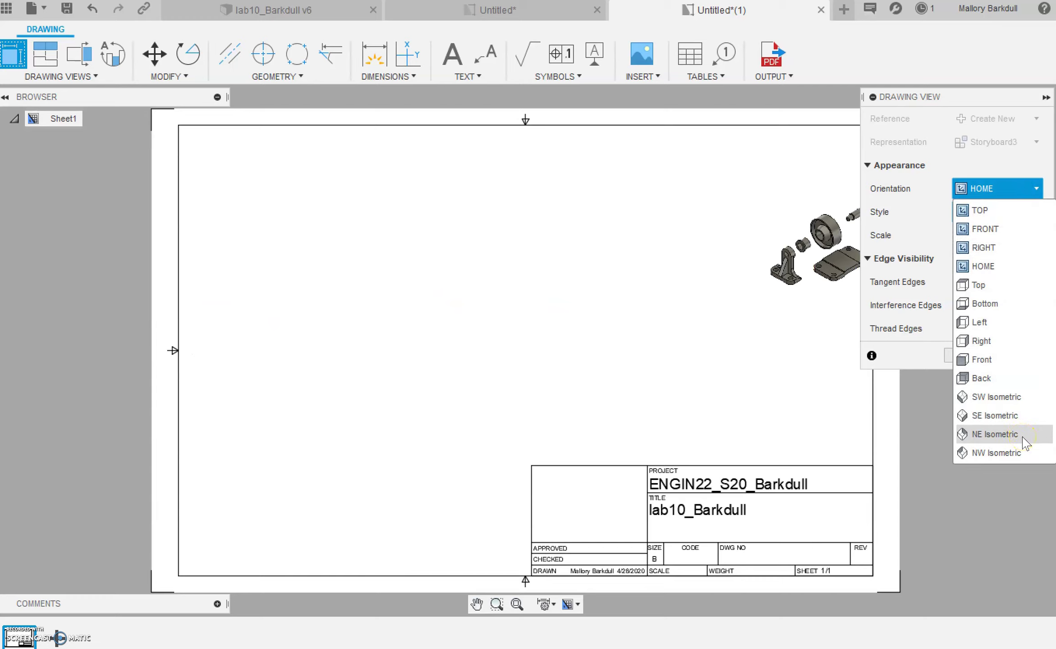
click(1023, 436)
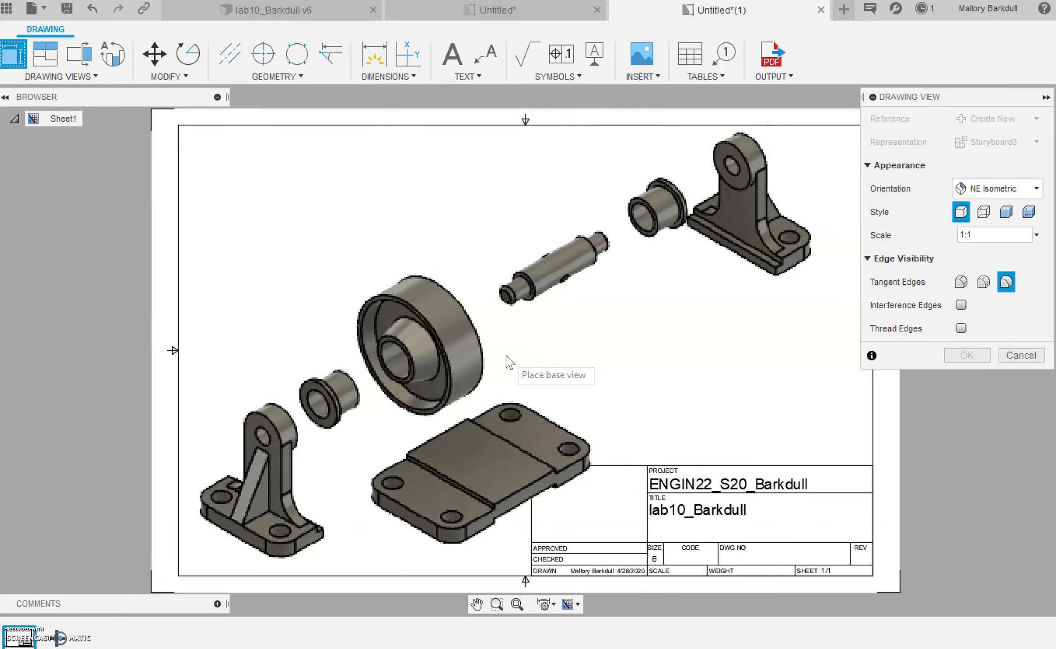
click(503, 356)
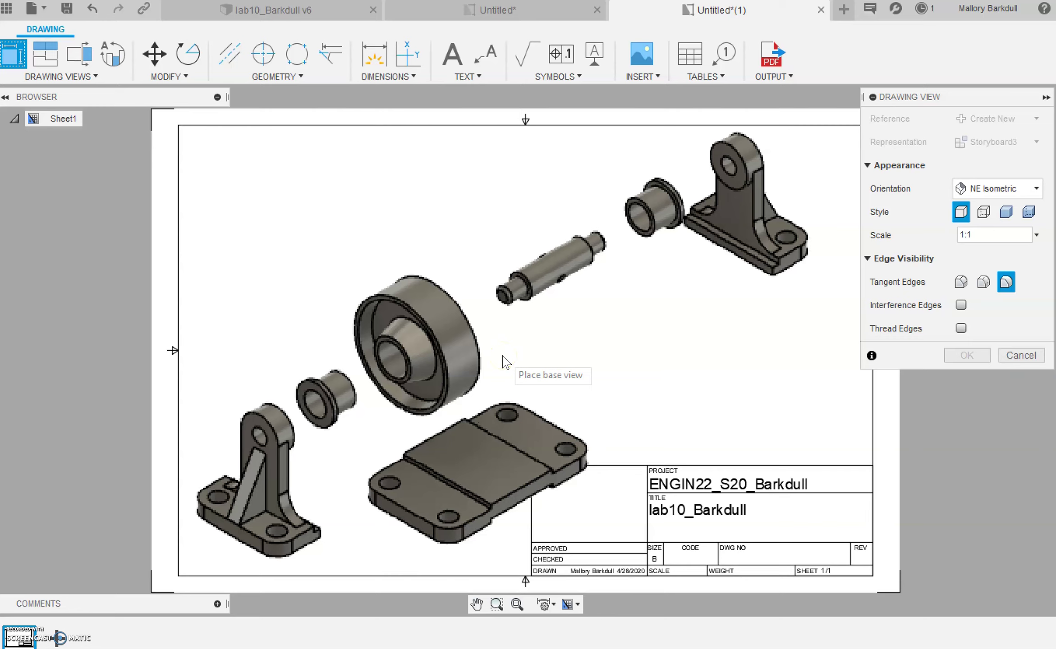
click(506, 363)
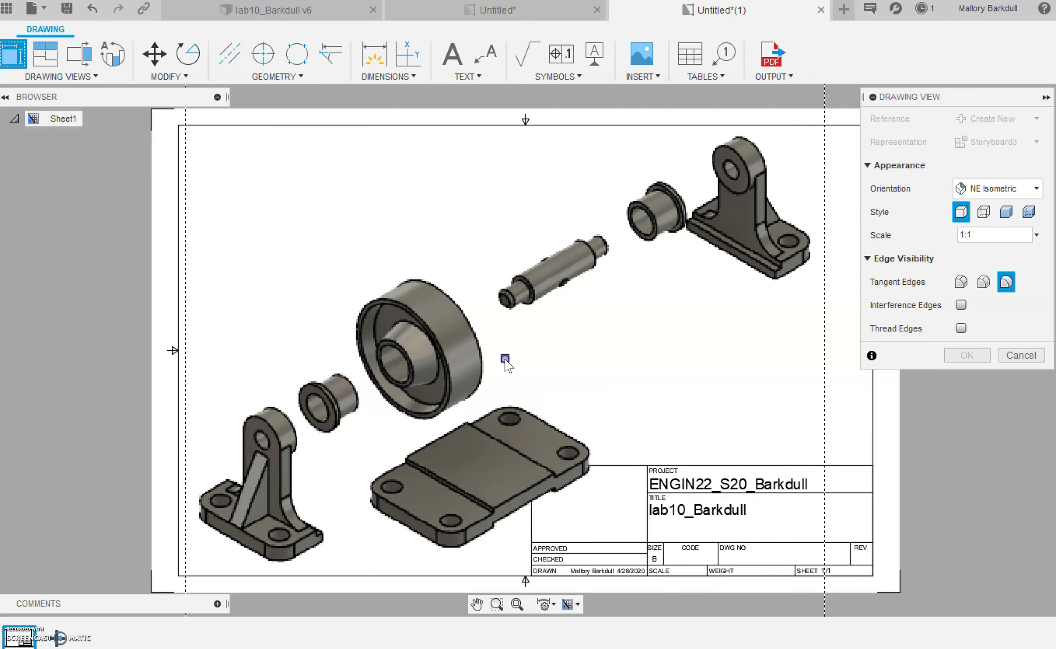
click(967, 355)
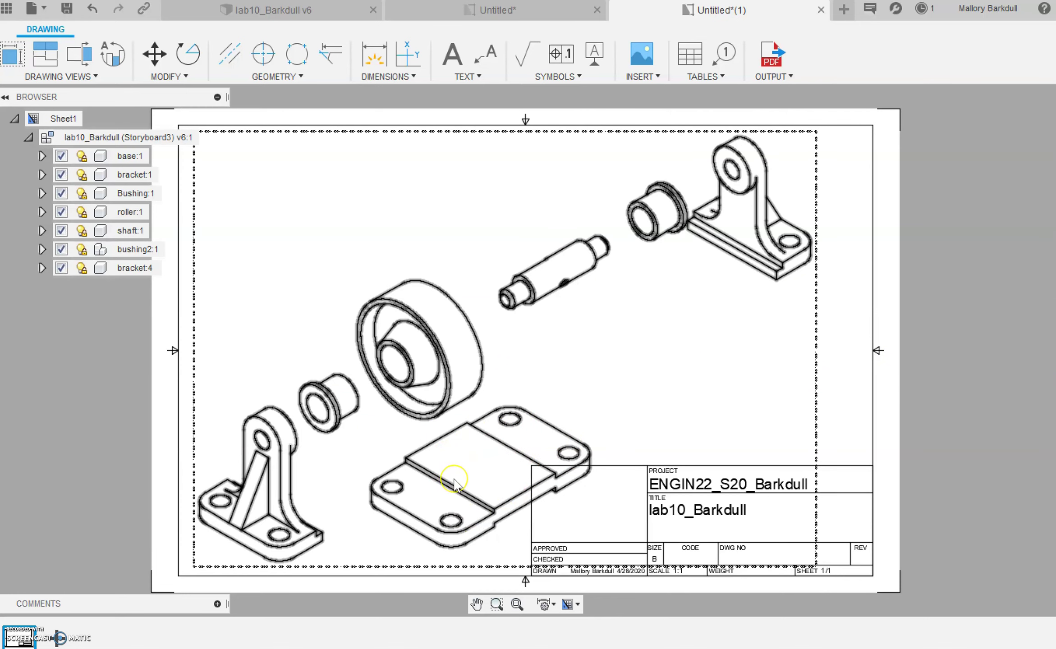
- Return to the lab10 design's animation and move the base 140 mm along X toward bracket:1
click(289, 12)
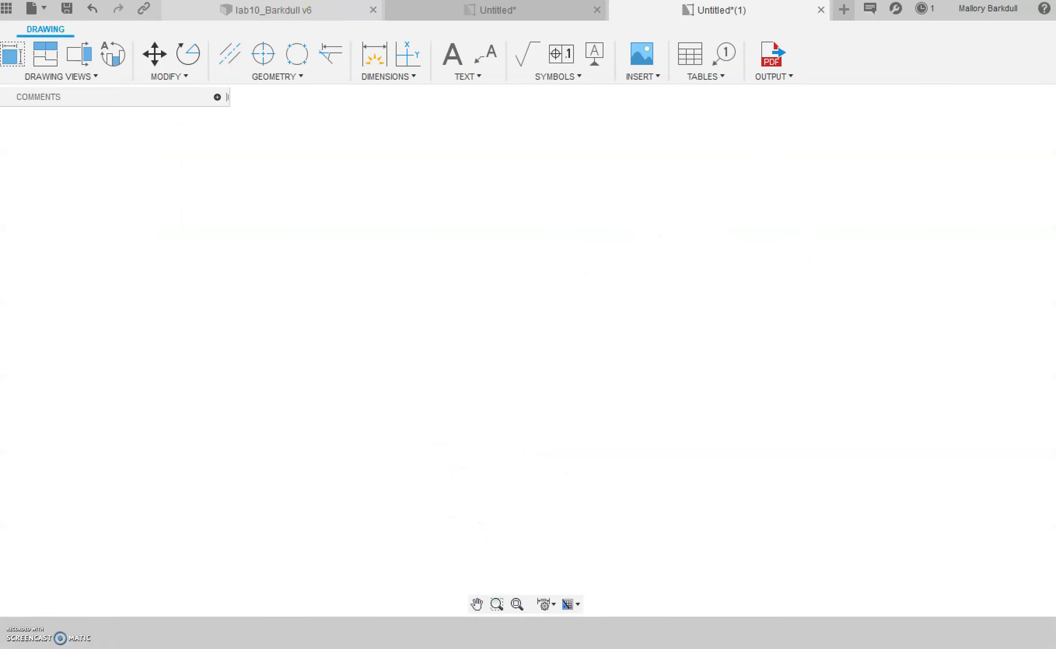
click(465, 397)
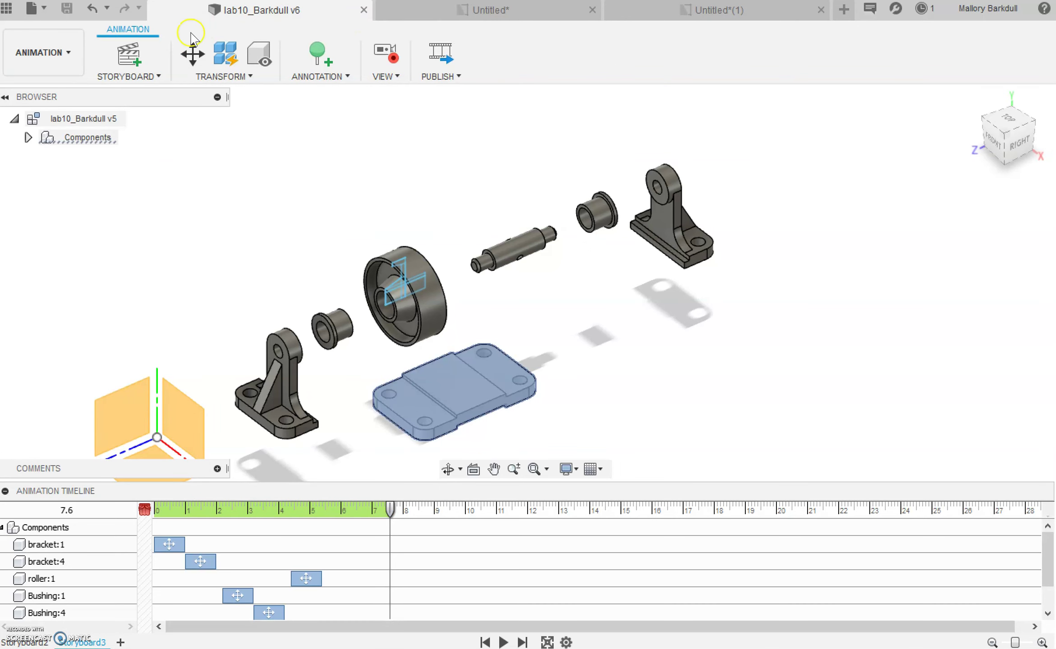
click(193, 53)
drag(495, 378, 644, 338)
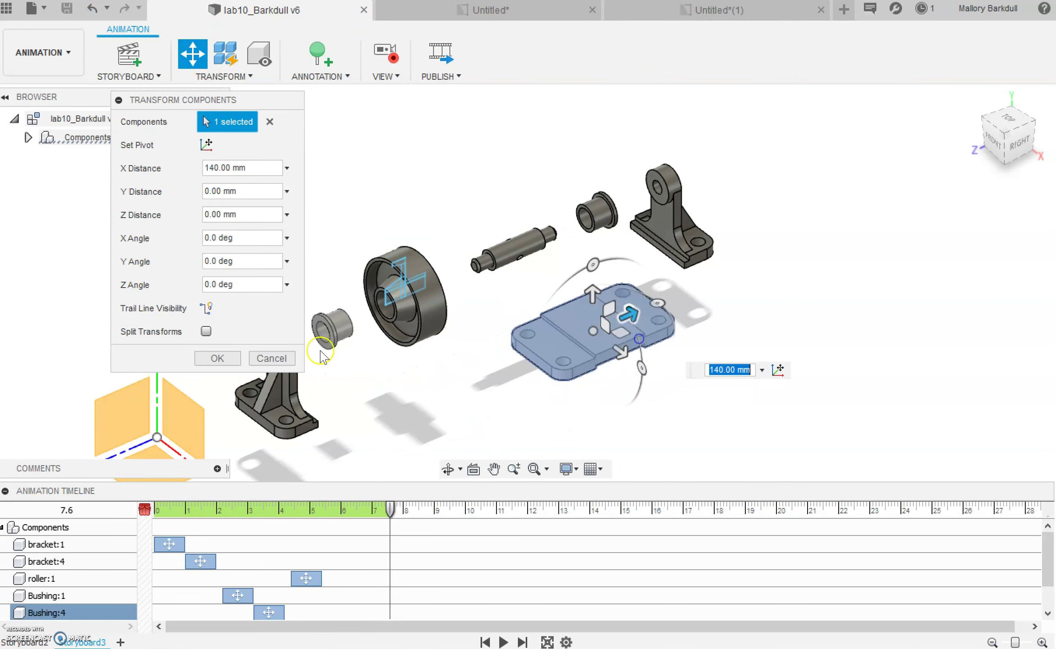
click(219, 359)
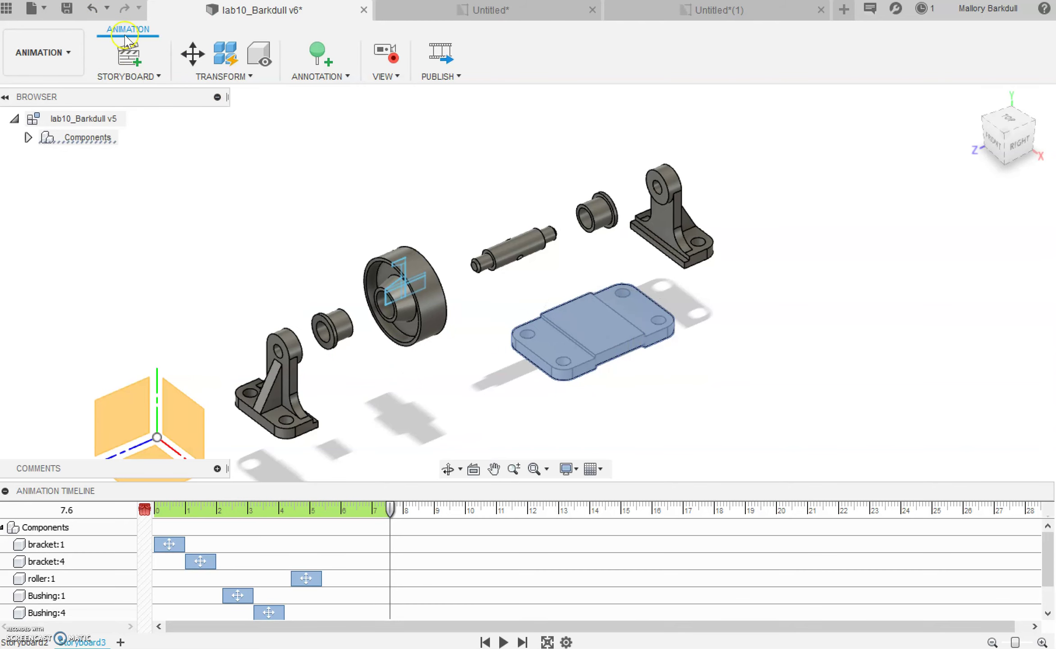
- Save the changed lab10 design with the version description "User Saved" and switch to the exploded-view drawing
click(700, 13)
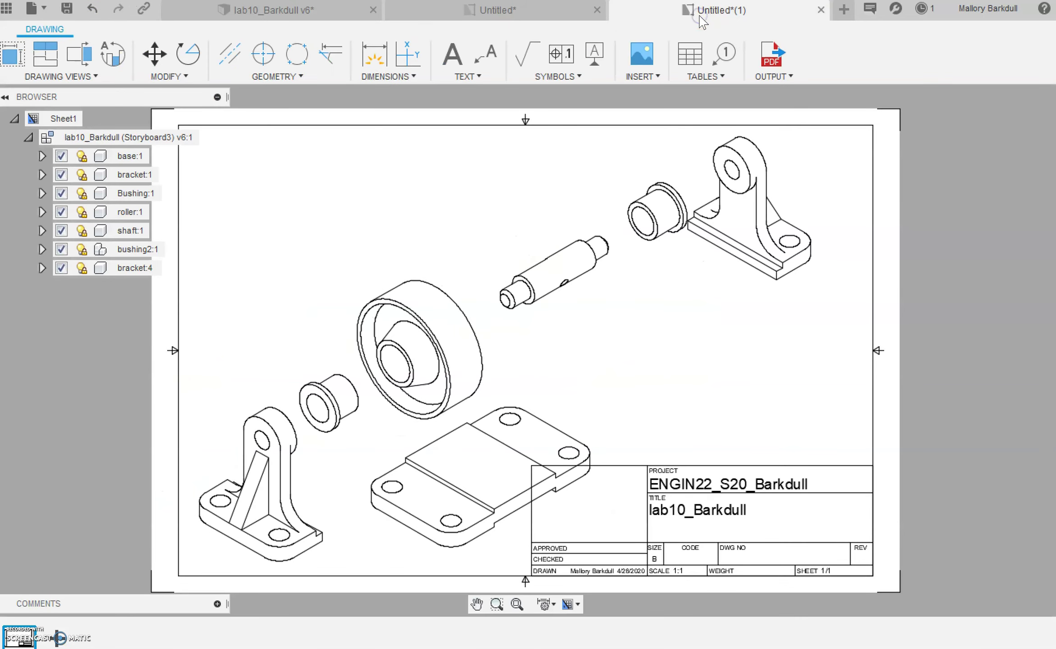
click(307, 9)
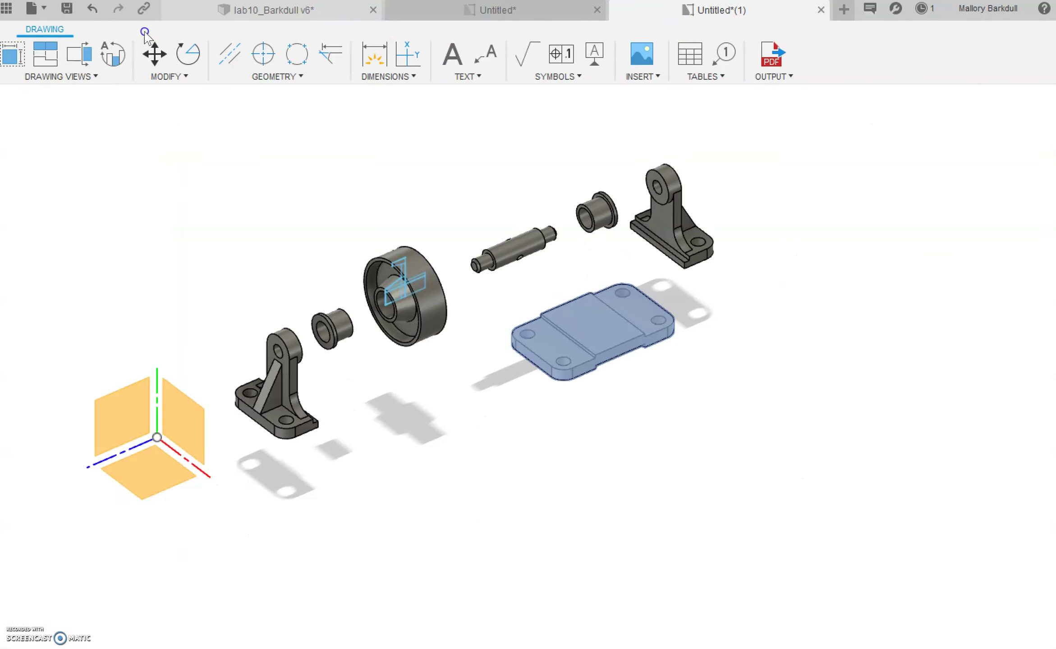
key(ctrl+s)
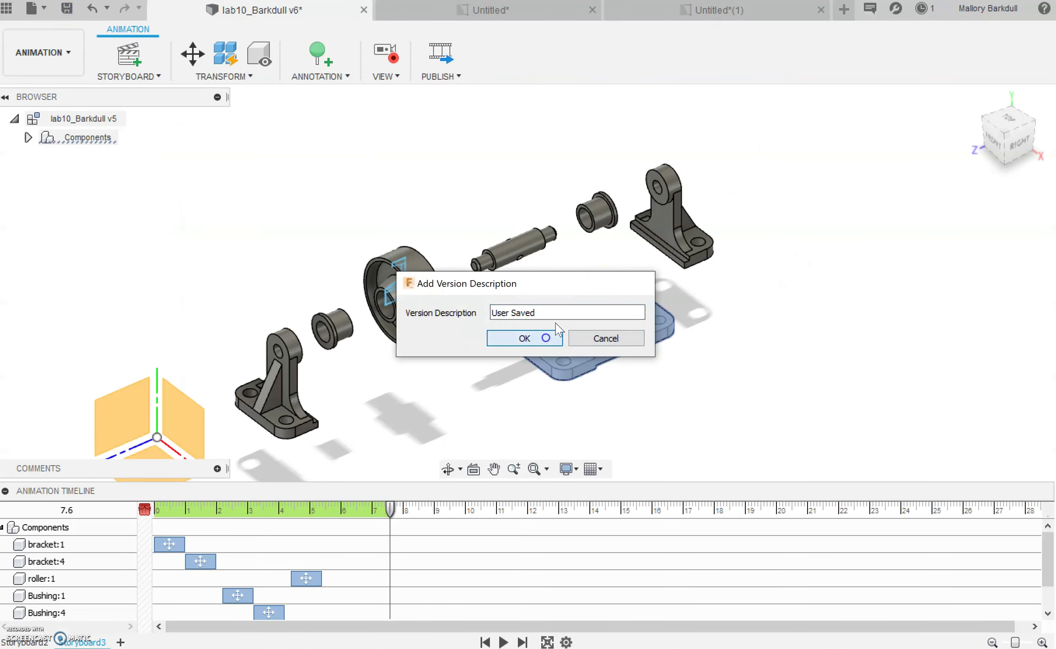
click(553, 339)
click(749, 10)
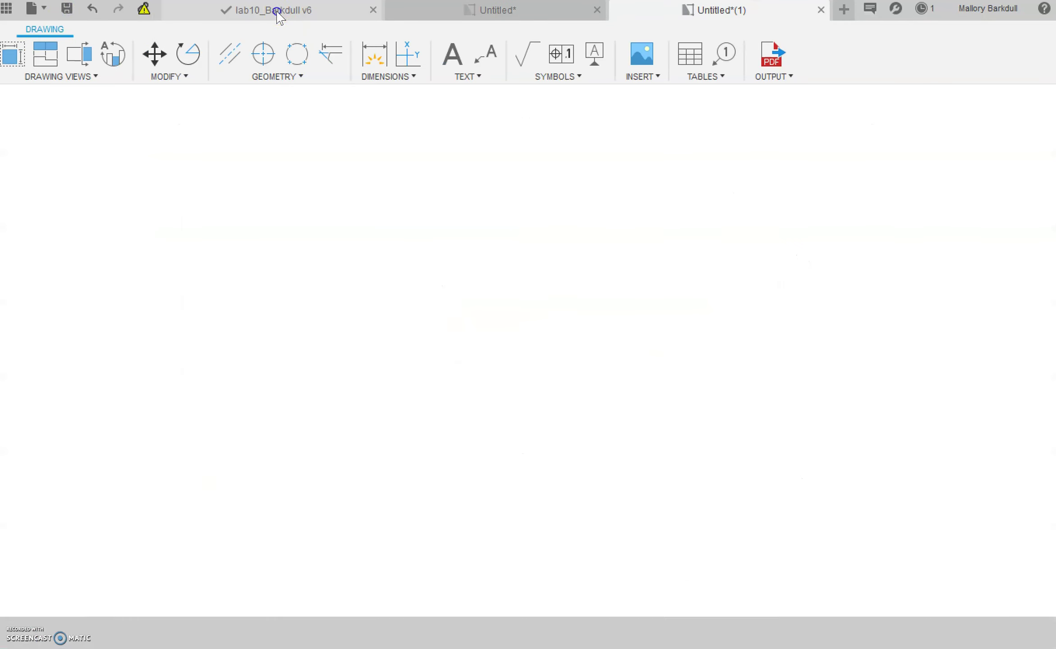
- Return to the lab10 design and create another new ASME drawing from the Storyboard3 animation, in mm on a B (17in x 11in) sheet
click(277, 10)
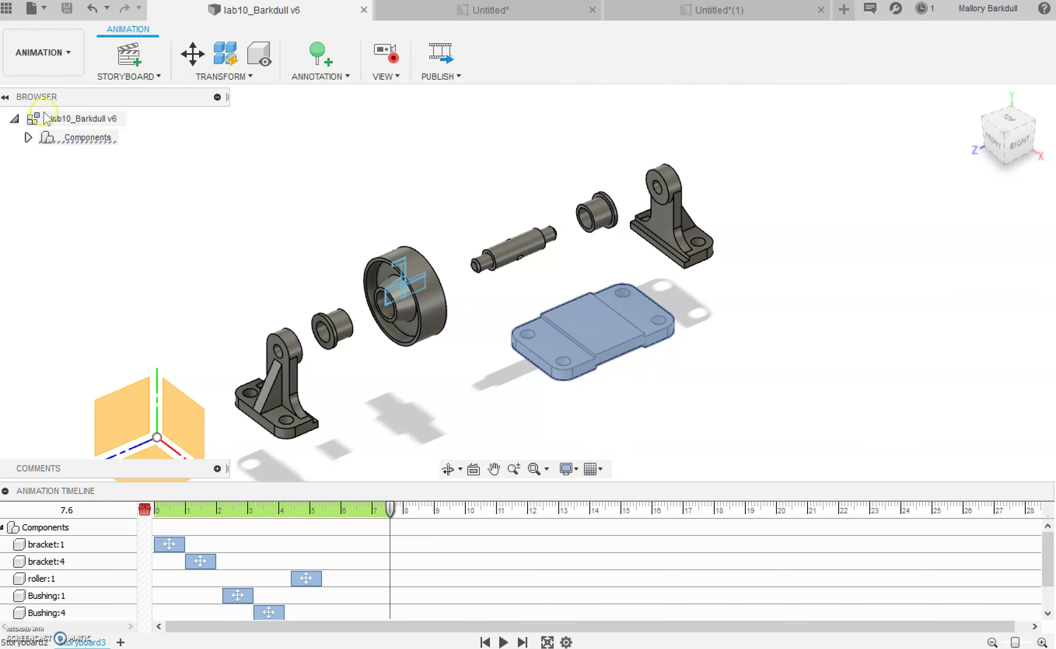
click(60, 64)
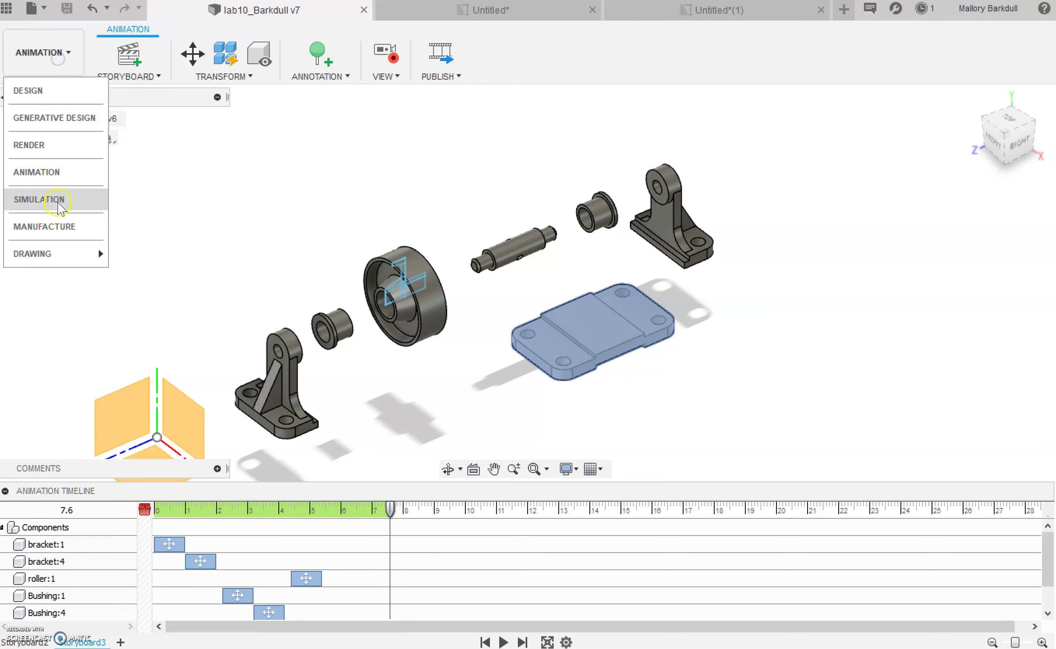
mouse_move(97, 255)
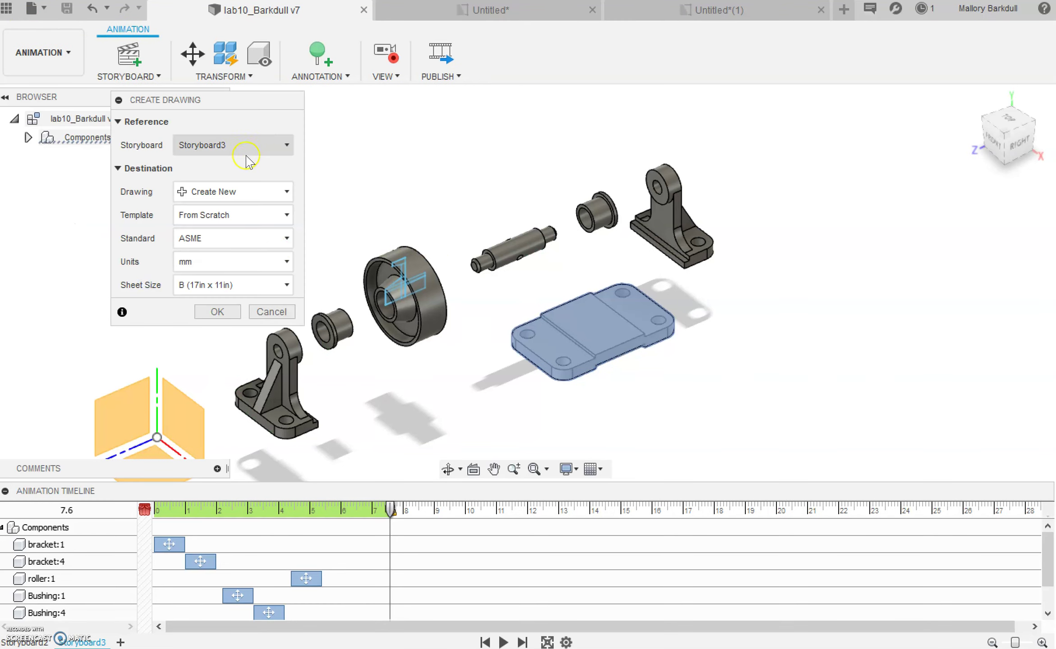
click(216, 312)
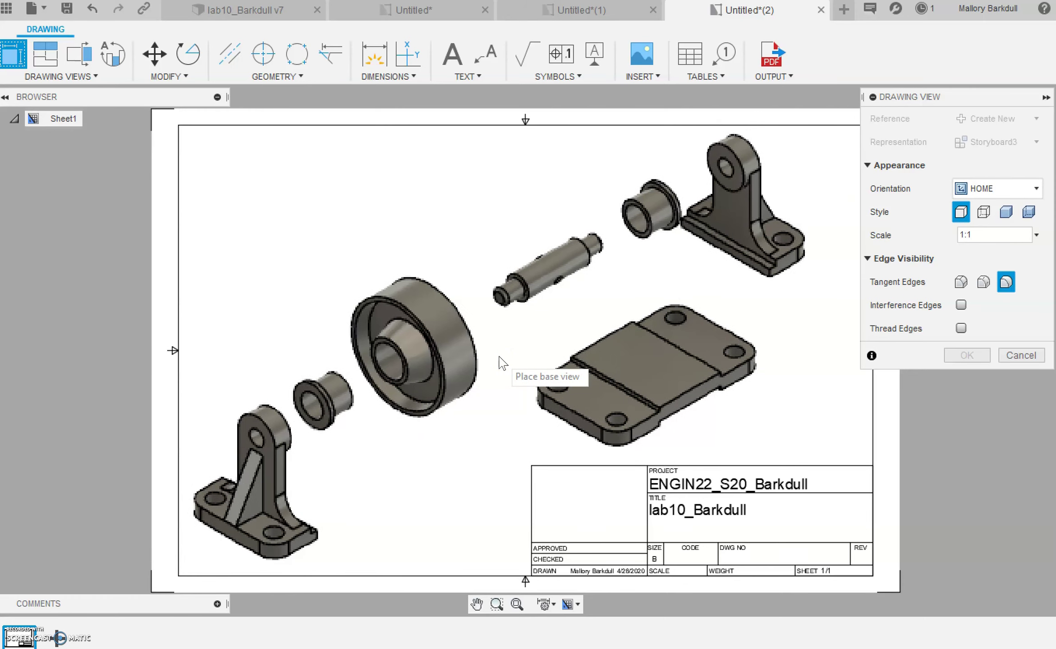
- Place the exploded assembly near the middle of the sheet as a base view in HOME orientation at scale 1:1
click(500, 358)
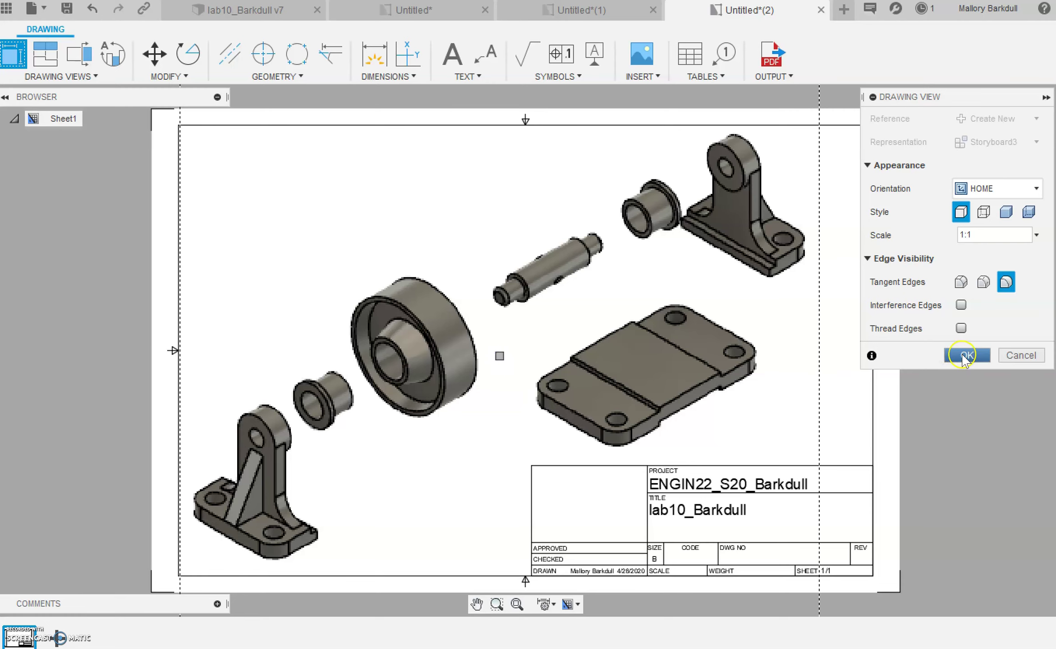
click(963, 356)
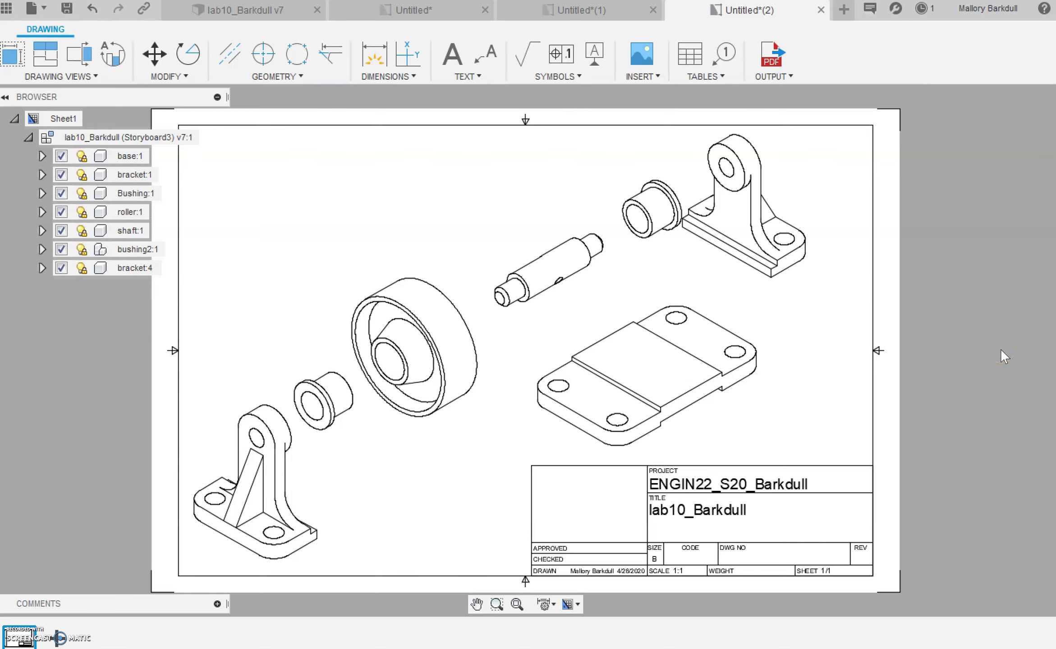
click(705, 252)
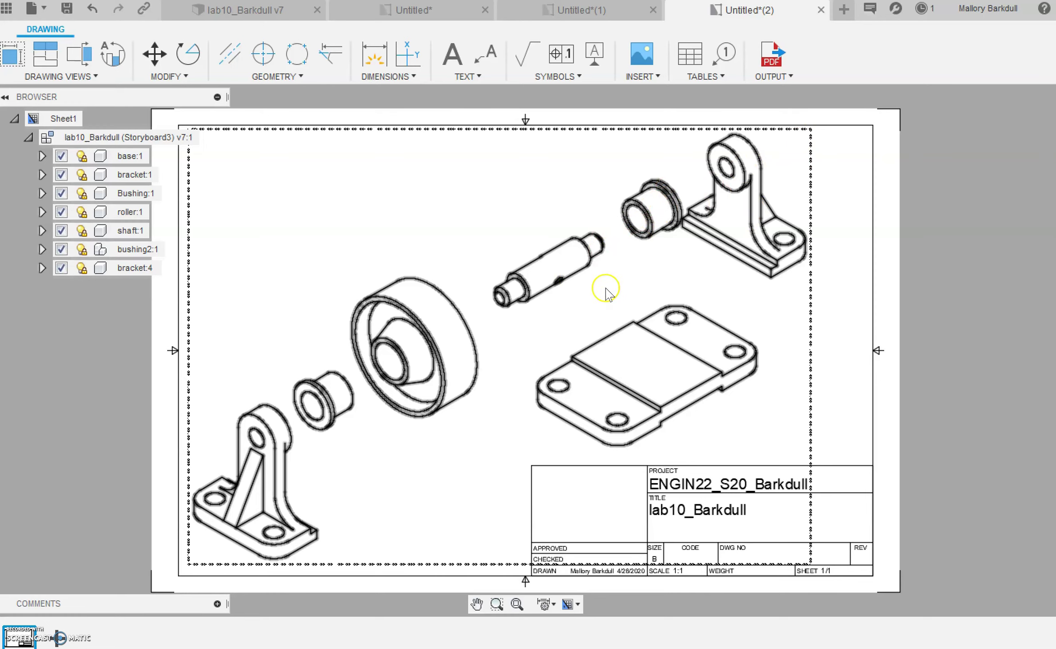
click(965, 225)
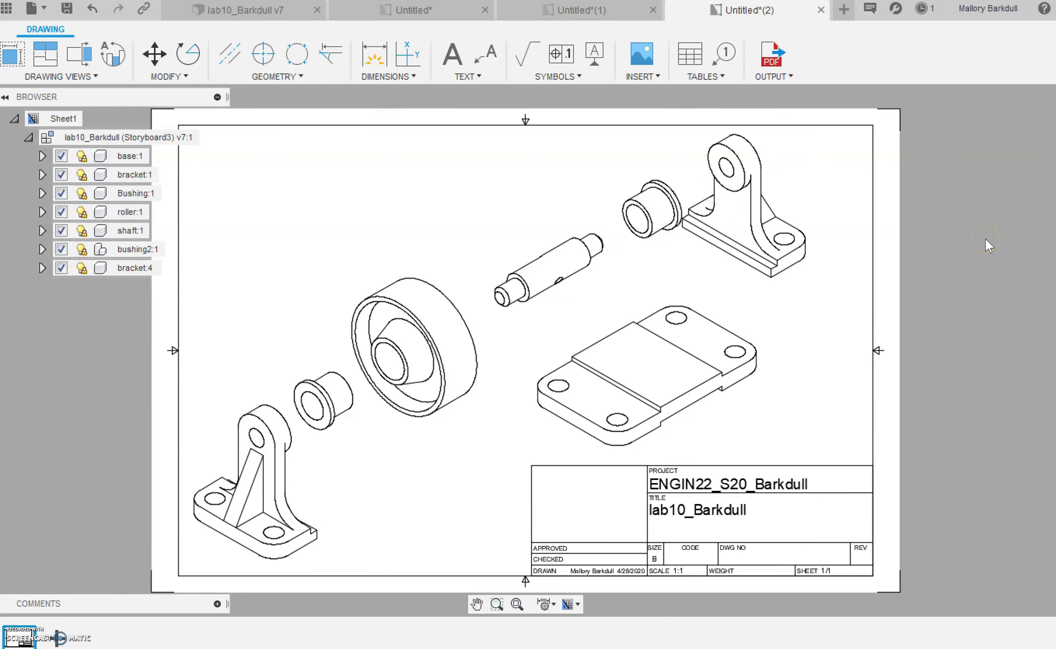